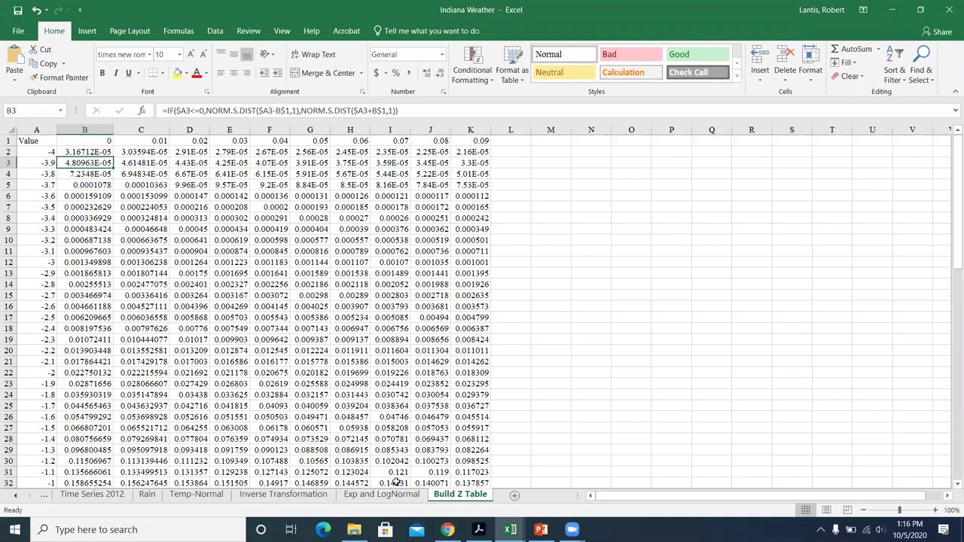
# Clear the results in cells B3, B5 and B6 on the Inverse Transformation sheet.
pyautogui.click(283, 493)
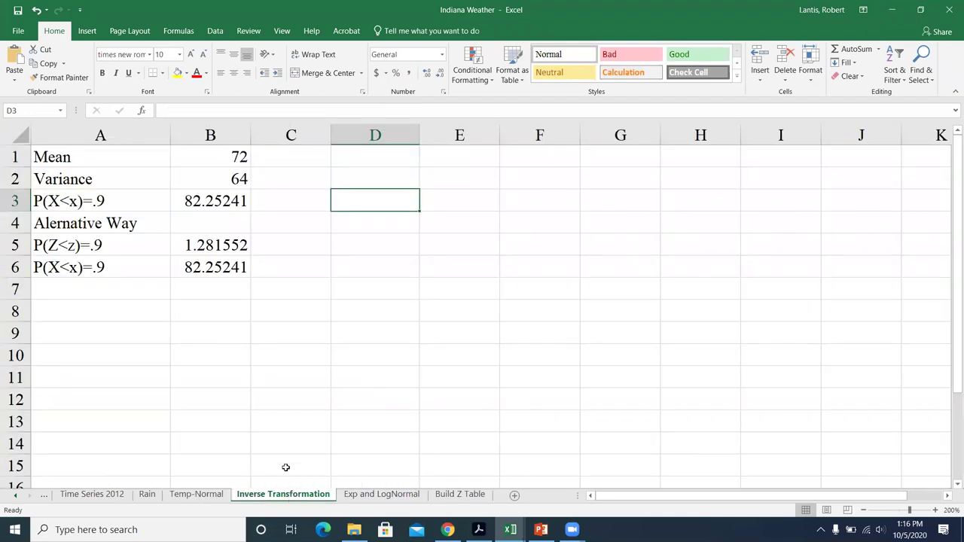
pyautogui.click(137, 162)
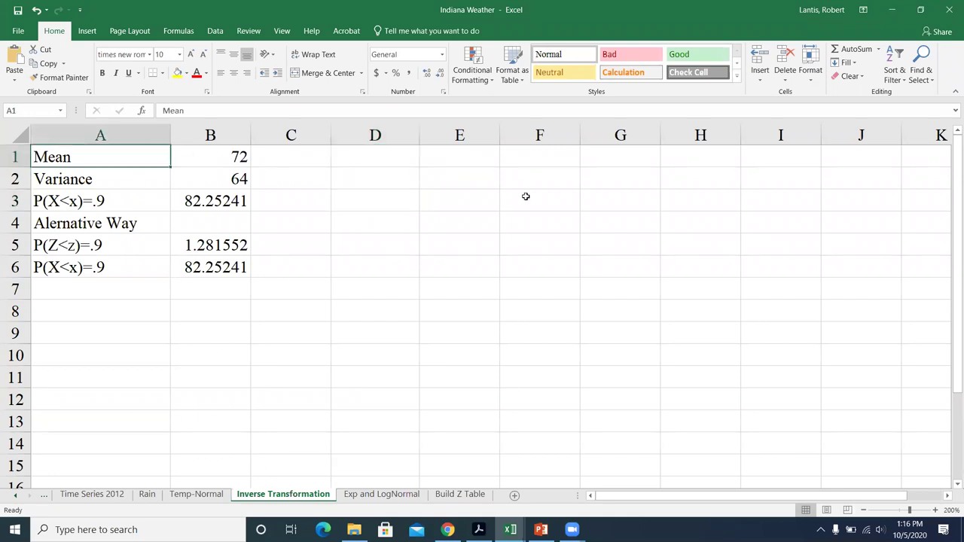
pyautogui.press('Right')
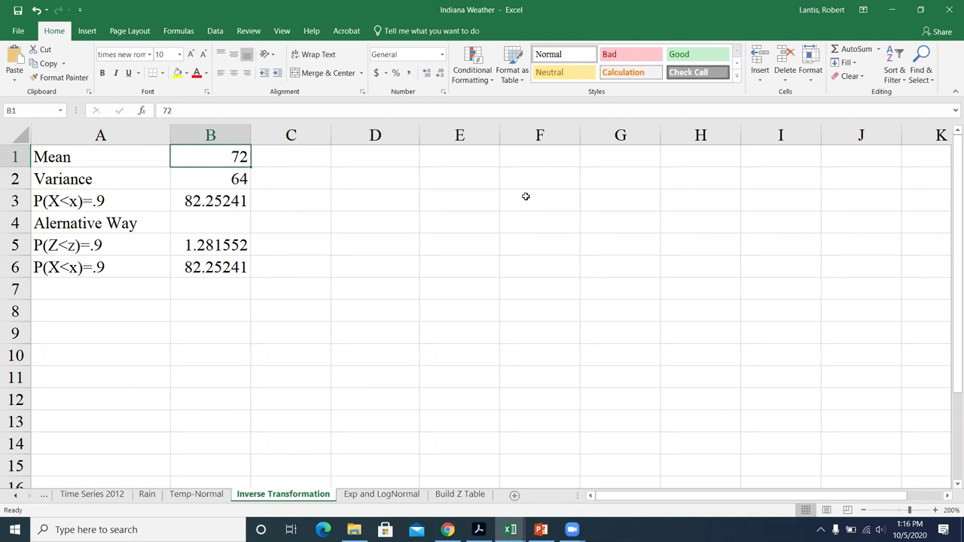
pyautogui.press('Down')
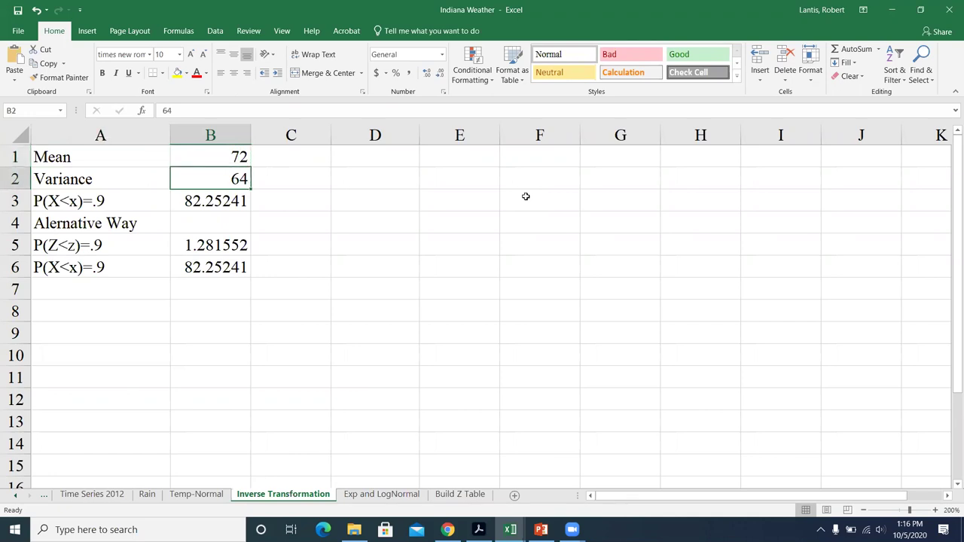
pyautogui.press('Down')
pyautogui.press('Delete')
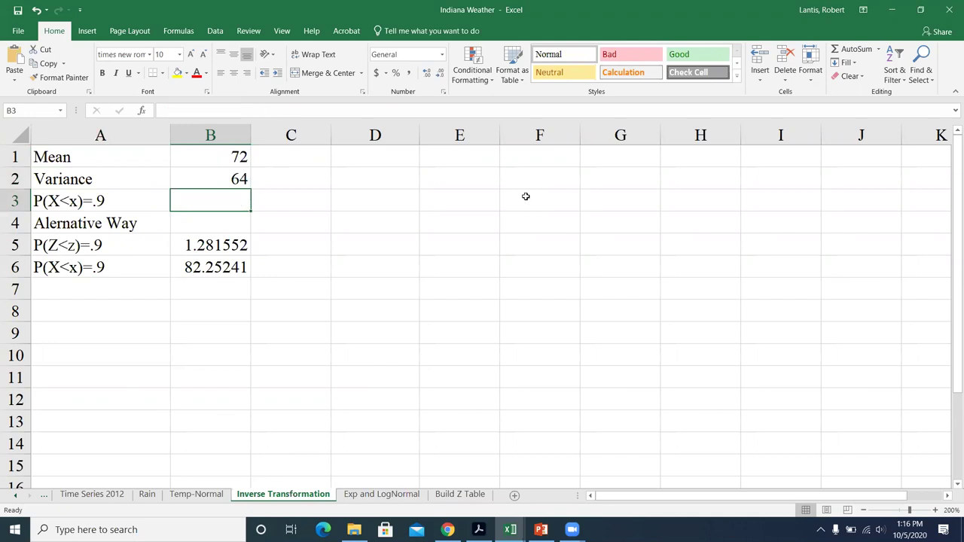
pyautogui.press('Down')
pyautogui.press('Down')
pyautogui.press('Delete')
pyautogui.press('Down')
pyautogui.press('Delete')
# Enter the formula =norm.inv(.9,B1,sqrt(B2)) in cell B3 for P(X<x)=.9.
pyautogui.press('Up')
pyautogui.press('Up')
pyautogui.press('Up')
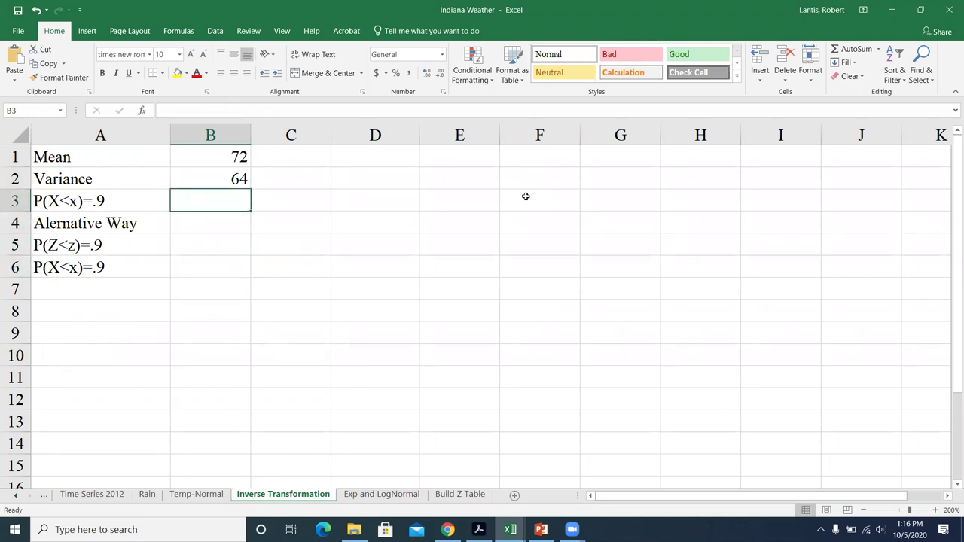
pyautogui.write('=')
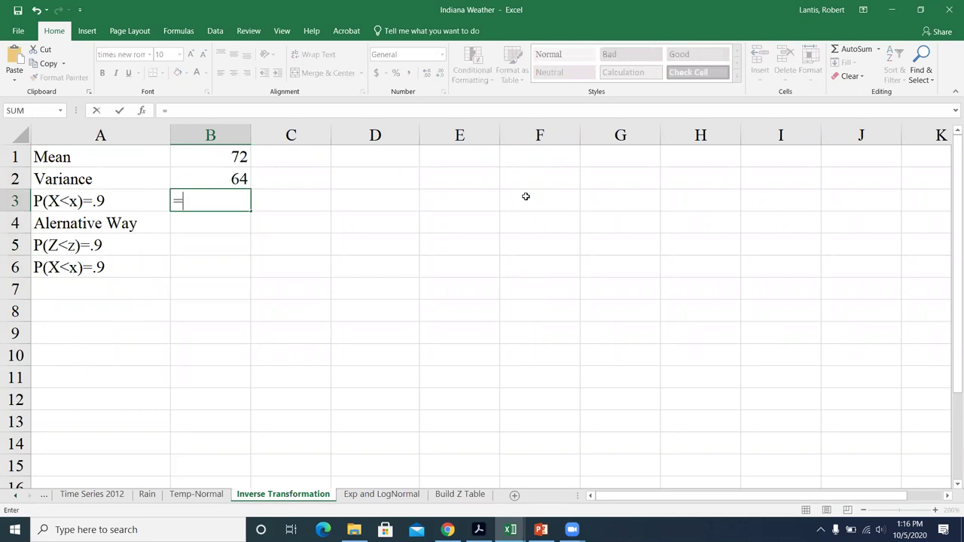
pyautogui.write('norm')
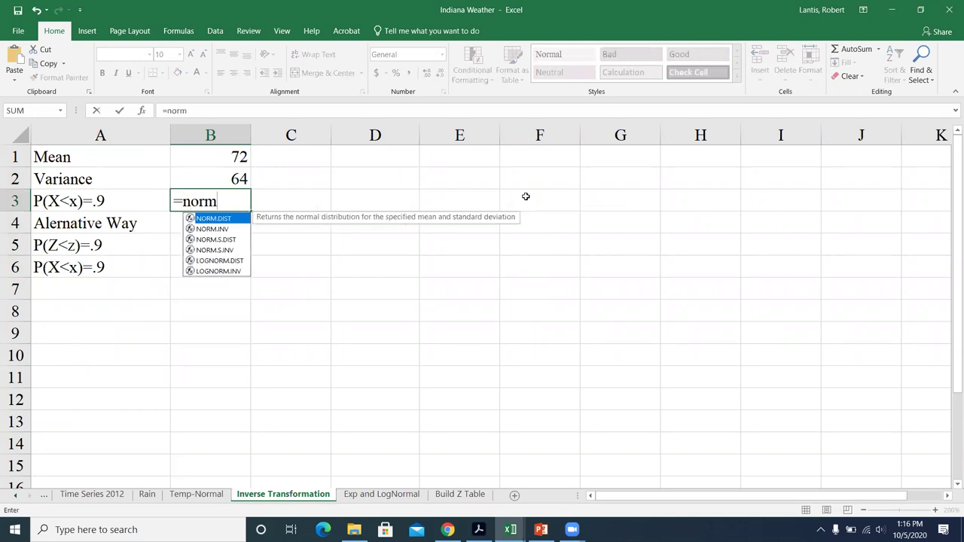
pyautogui.write('.dist(')
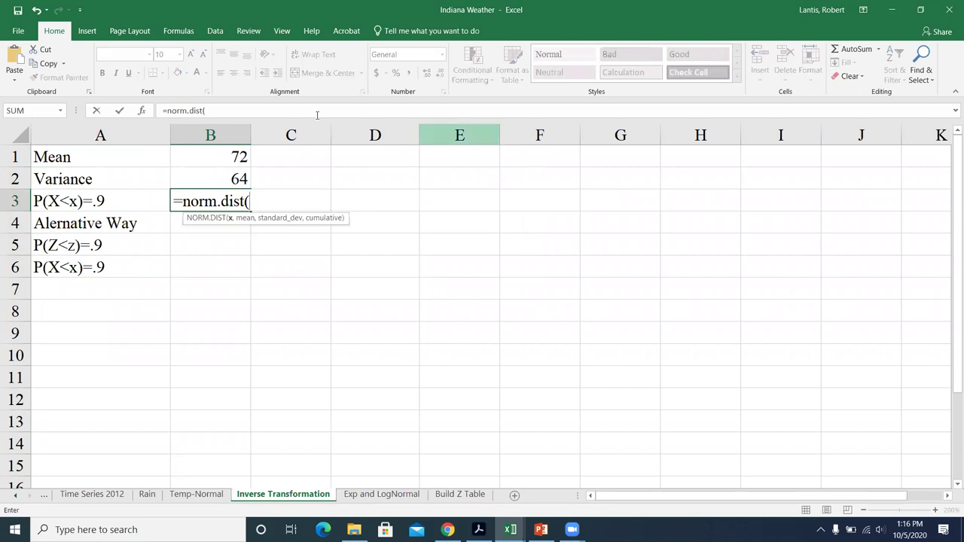
pyautogui.press('BackSpace')
pyautogui.press('BackSpace')
pyautogui.press('BackSpace')
pyautogui.press('BackSpace')
pyautogui.press('BackSpace')
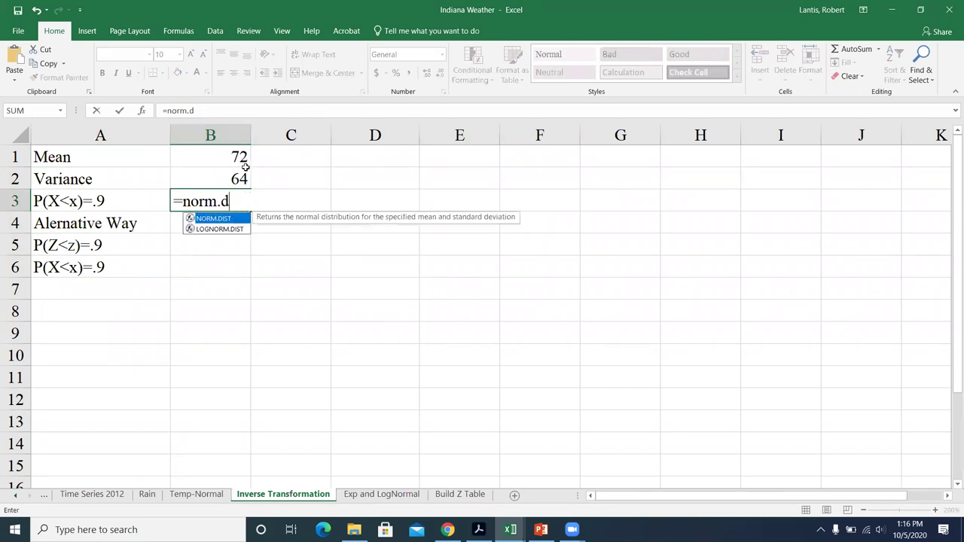
pyautogui.write('inv(.9')
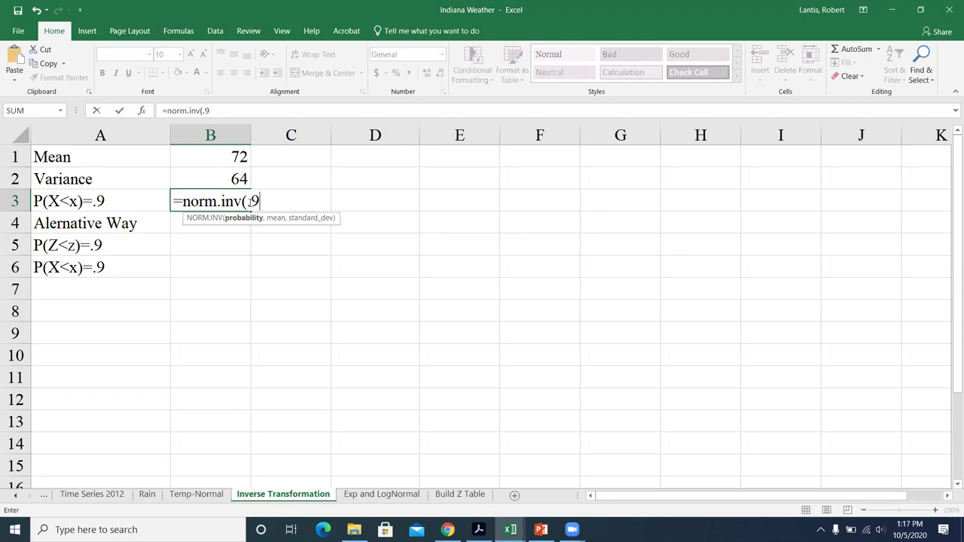
pyautogui.write(',')
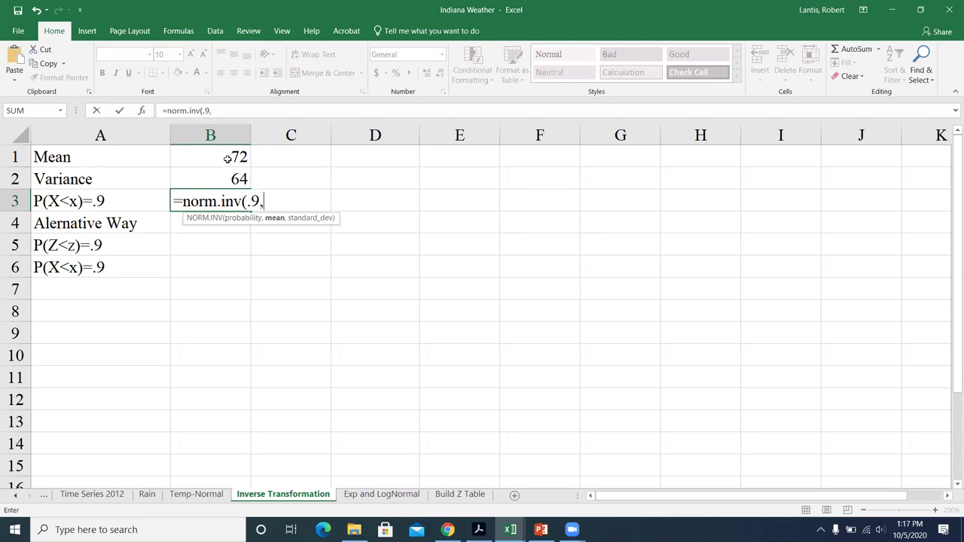
pyautogui.click(228, 158)
pyautogui.write(',')
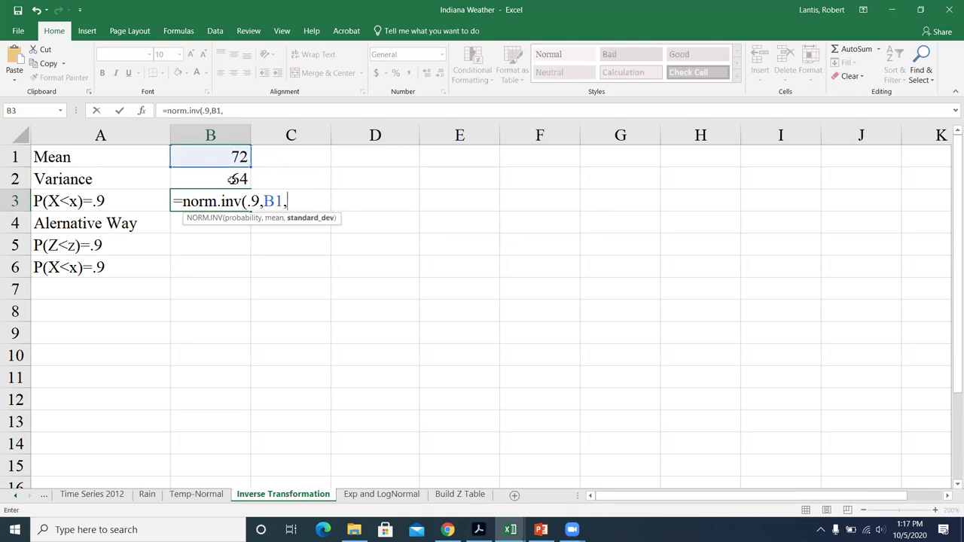
pyautogui.write('sqrt(')
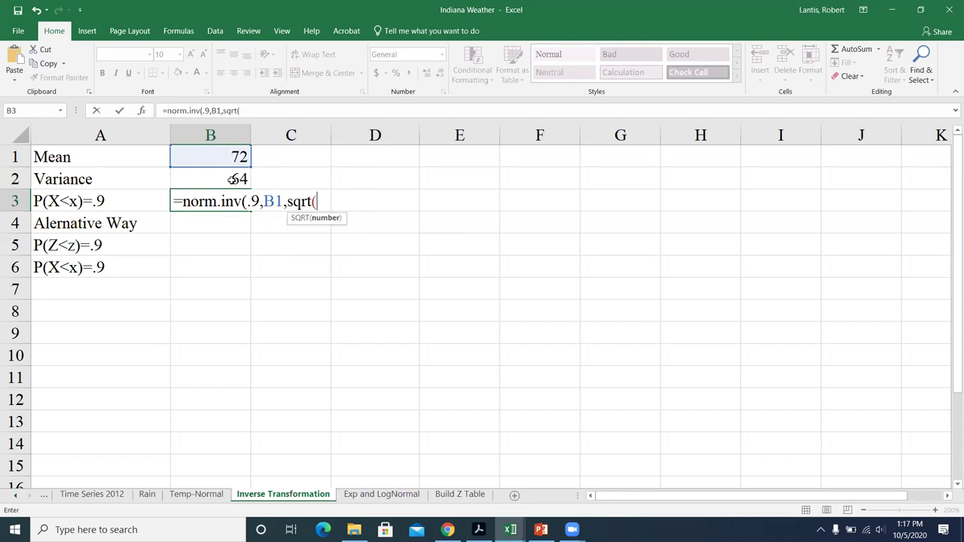
pyautogui.click(230, 179)
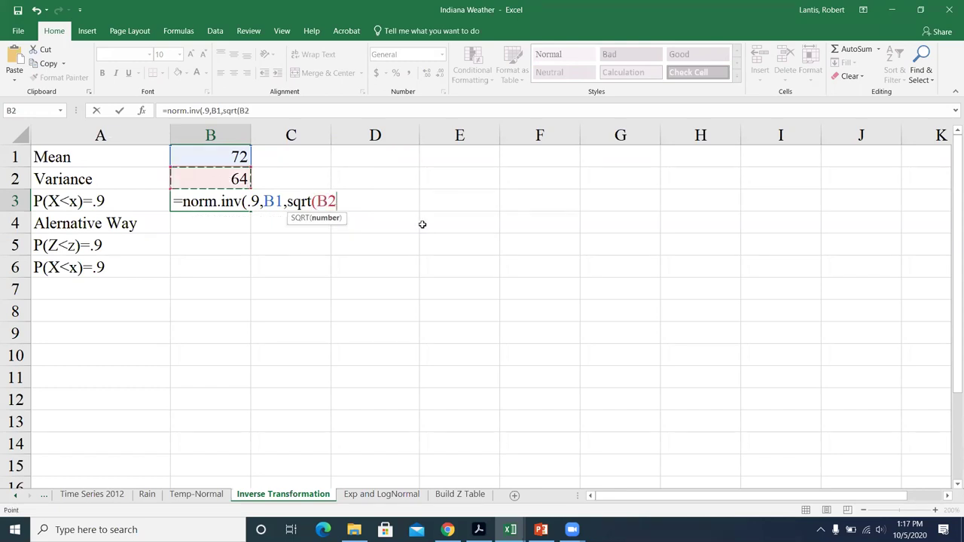
pyautogui.write('))')
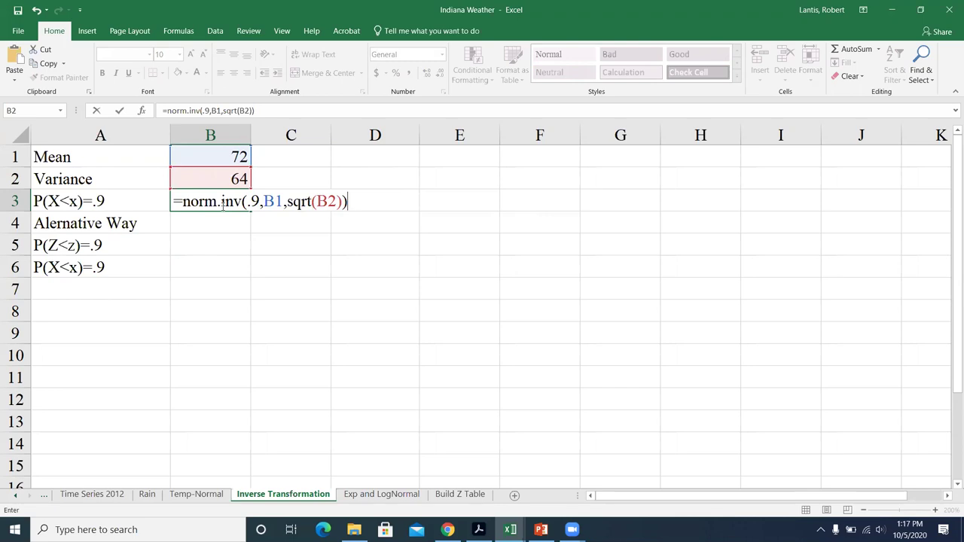
pyautogui.press('Return')
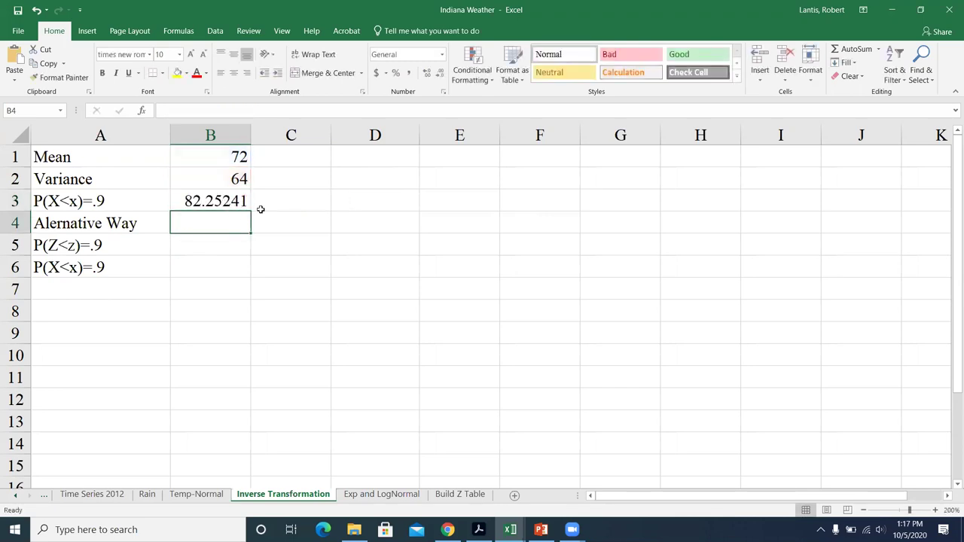
# Switch to PowerPoint to review the worked z-value example on slide 8, and return to the Excel workbook.
pyautogui.click(541, 529)
pyautogui.click(105, 182)
pyautogui.scroll(2, 106, 182)
pyautogui.click(99, 191)
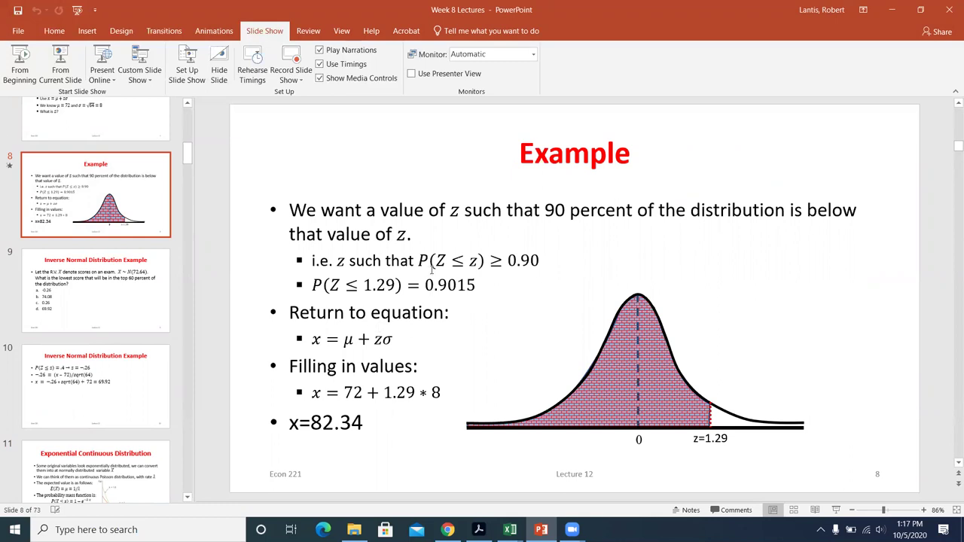
pyautogui.click(891, 18)
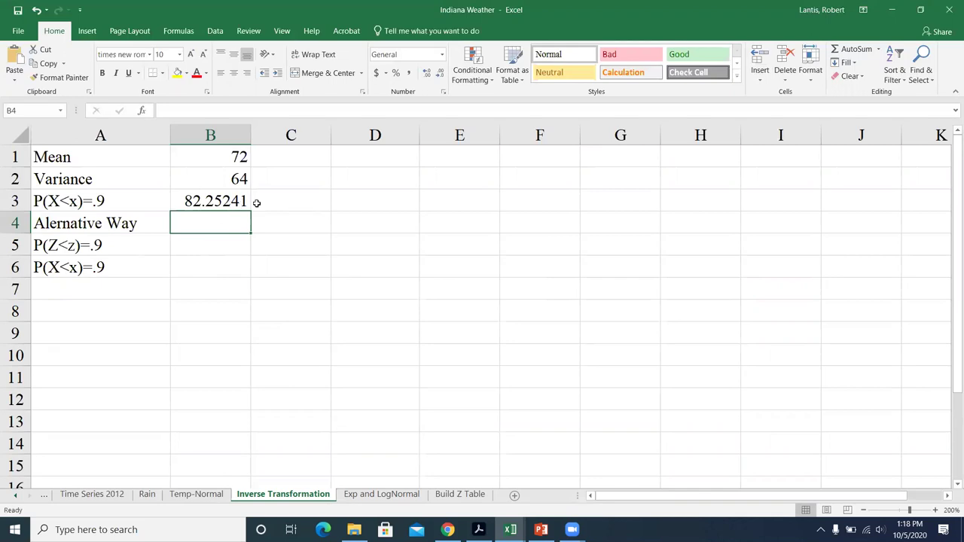
pyautogui.click(201, 244)
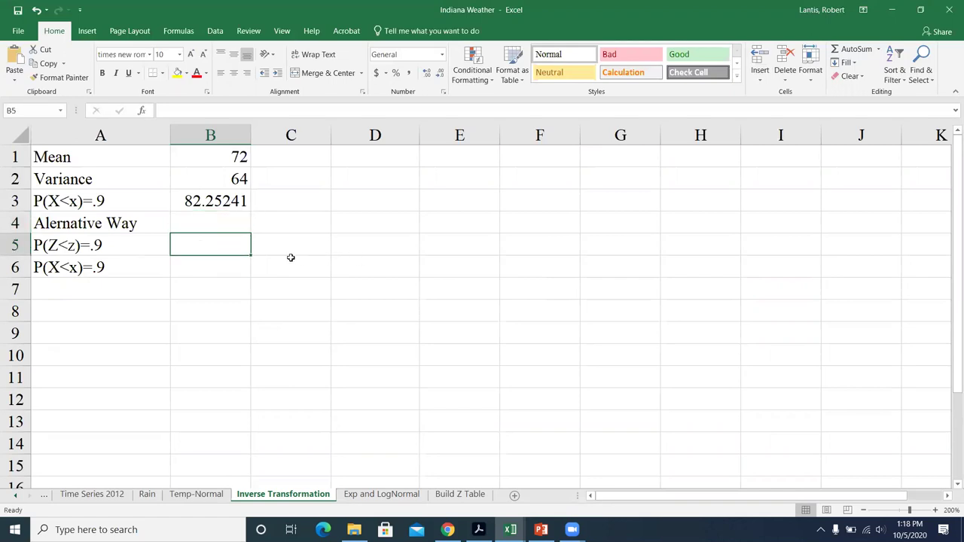
pyautogui.press('Return')
pyautogui.write('=norm.s.inv')
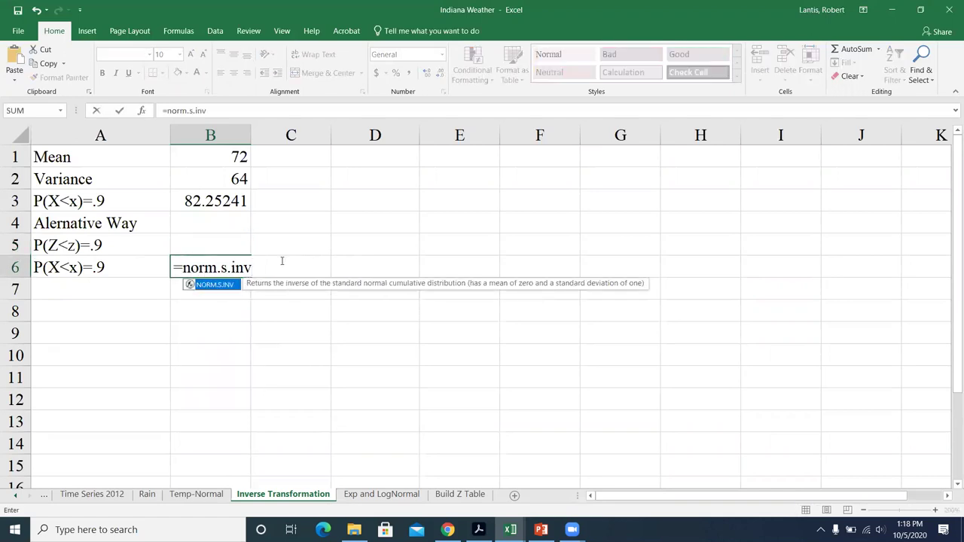
pyautogui.write('(')
pyautogui.press('BackSpace')
pyautogui.press('BackSpace')
pyautogui.press('BackSpace')
pyautogui.press('BackSpace')
pyautogui.press('BackSpace')
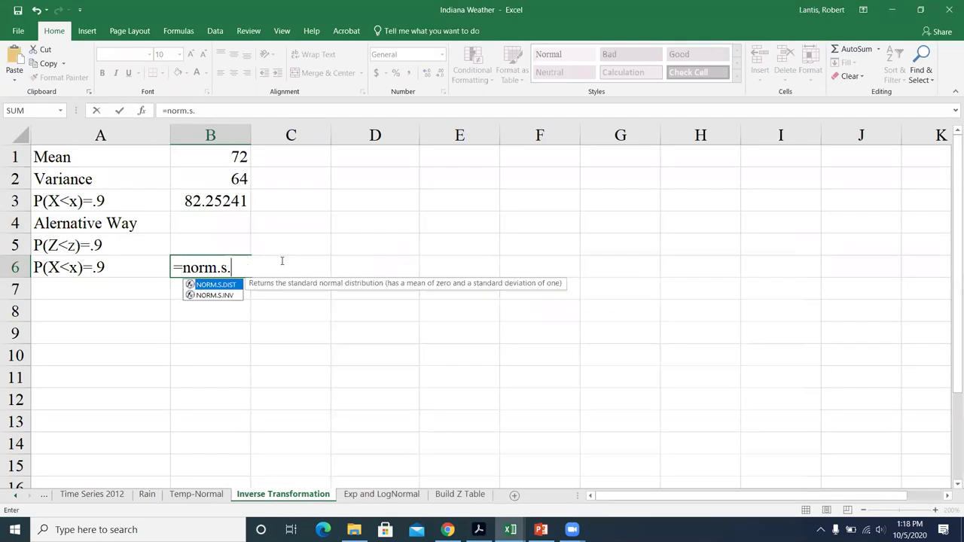
pyautogui.press('Escape')
# Enter the formula =norm.s.inv(.9) in cell B5 for P(Z<z)=.9.
pyautogui.press('Up')
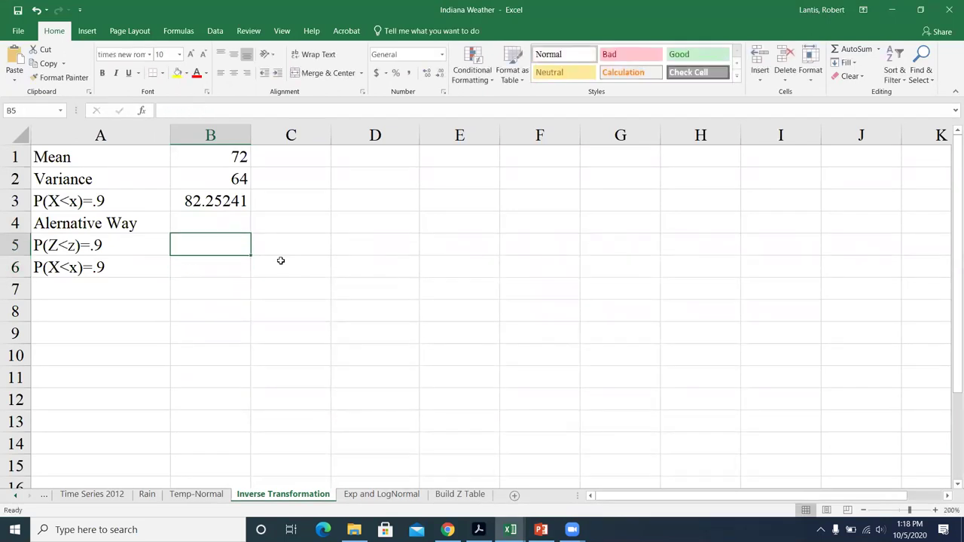
pyautogui.write('=norm.s.inv')
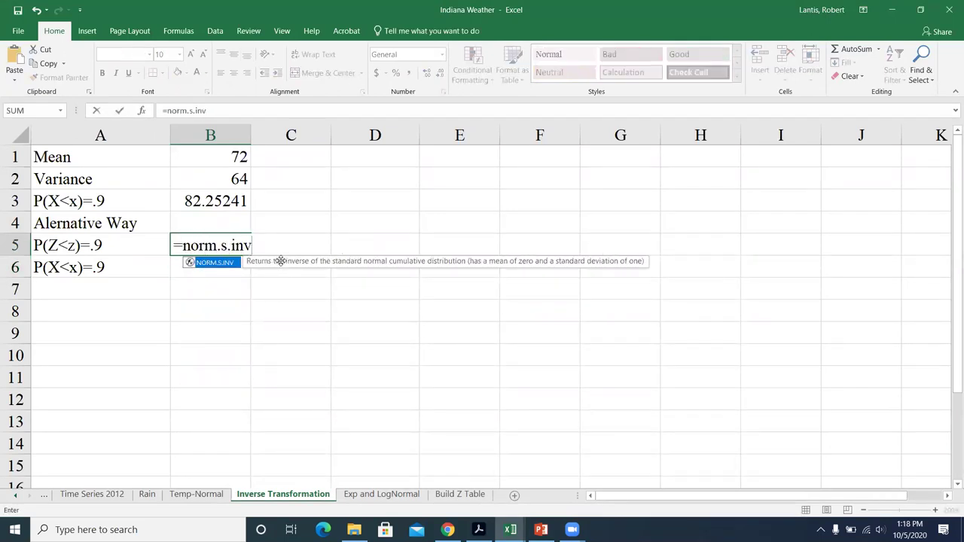
pyautogui.write('(')
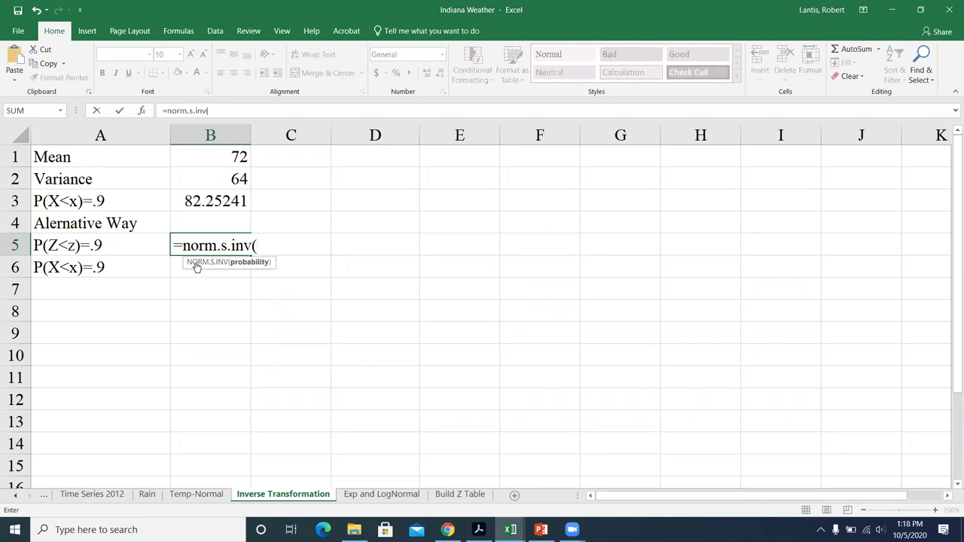
pyautogui.write('.9)')
pyautogui.press('Return')
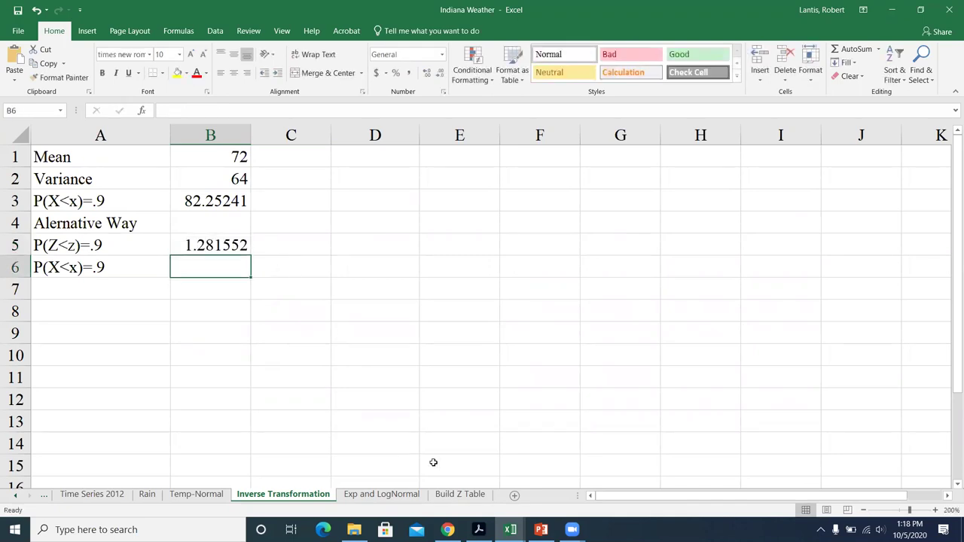
# Check the z-value example slide in PowerPoint again and inspect the formula in Excel cell B5 without changing it.
pyautogui.hotkey('alt', 'Tab')
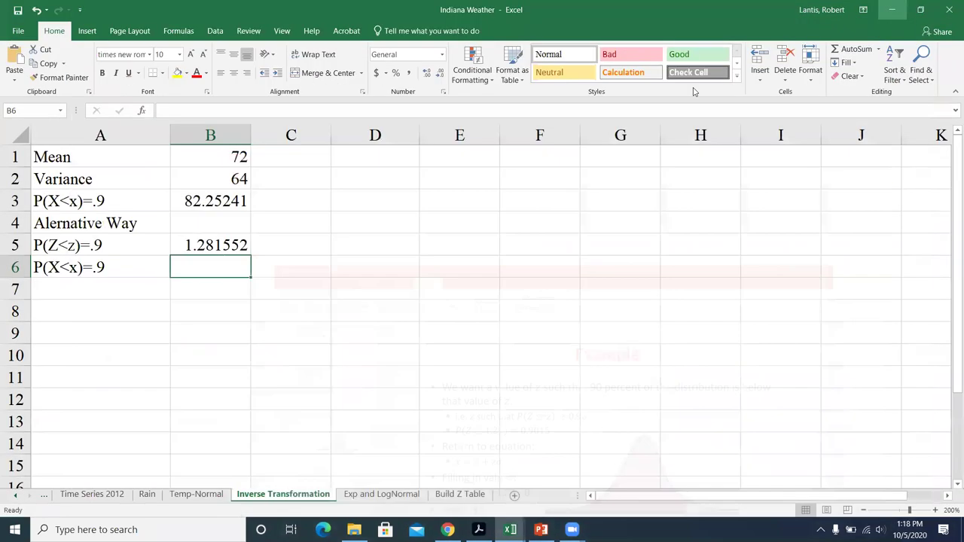
pyautogui.click(893, 12)
pyautogui.click(218, 243)
pyautogui.doubleClick(219, 245)
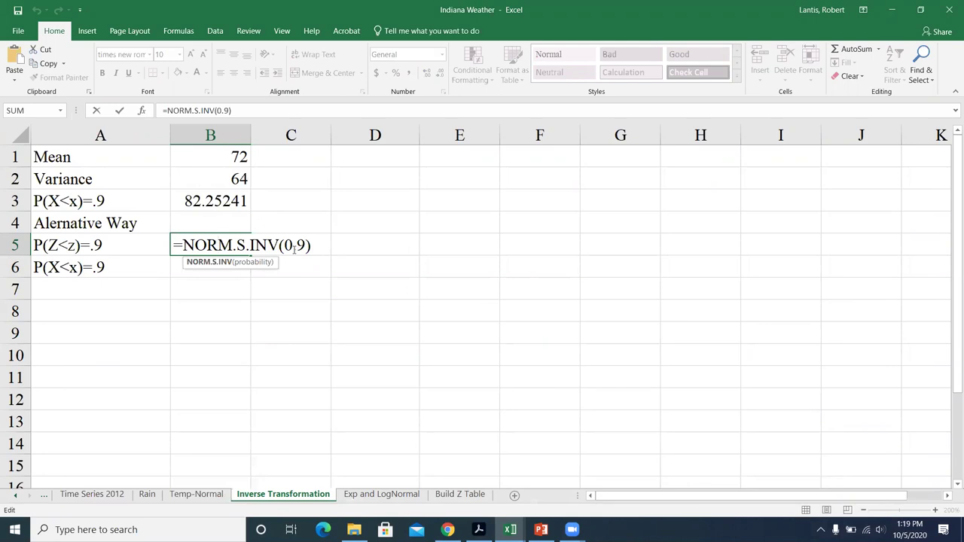
pyautogui.press('Return')
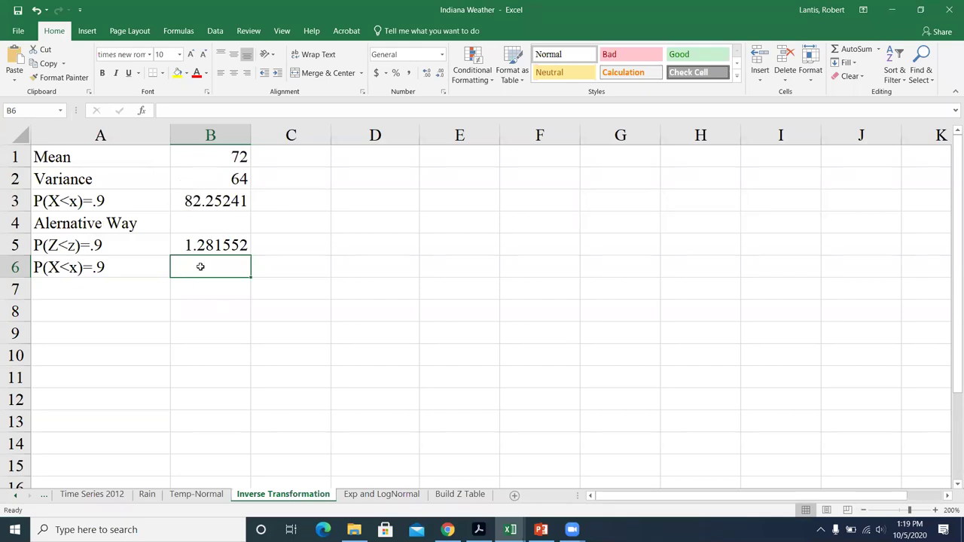
pyautogui.write('=norm.')
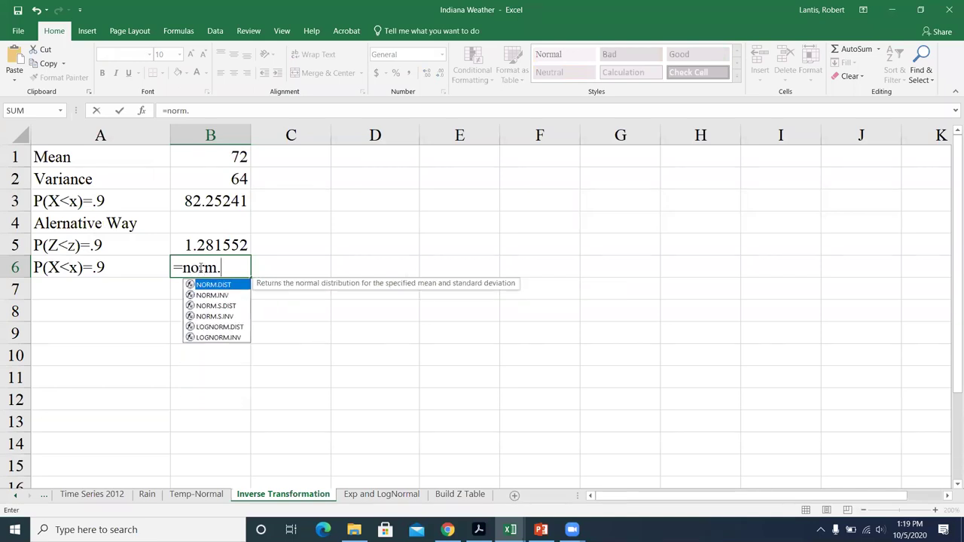
pyautogui.write('d')
pyautogui.press('BackSpace')
pyautogui.write('inv(')
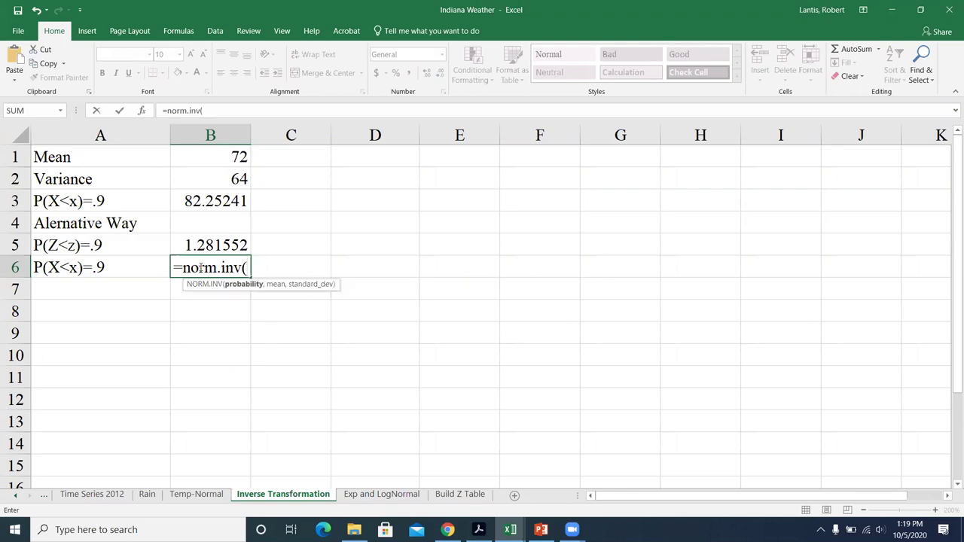
pyautogui.press('BackSpace')
pyautogui.press('BackSpace')
pyautogui.press('BackSpace')
pyautogui.press('BackSpace')
pyautogui.press('BackSpace')
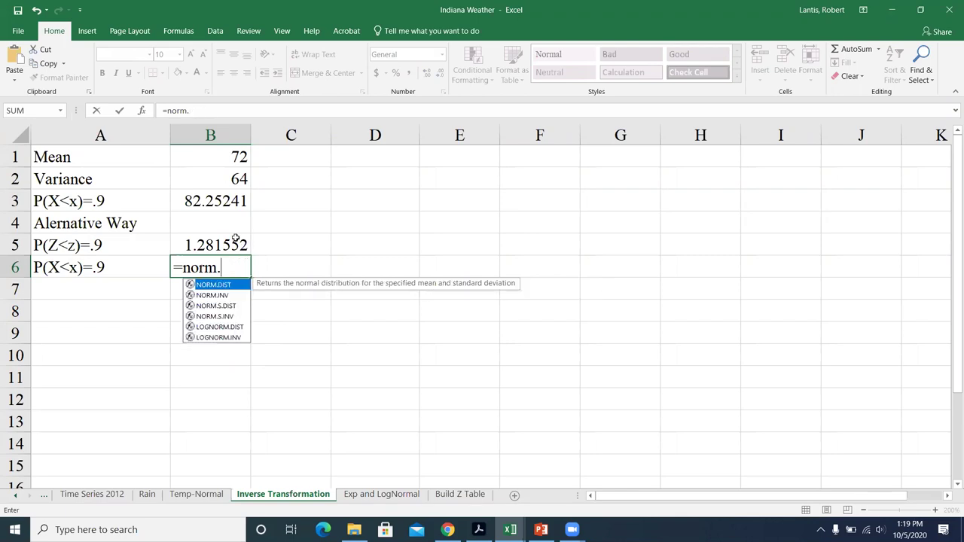
pyautogui.press('BackSpace')
pyautogui.press('BackSpace')
pyautogui.press('BackSpace')
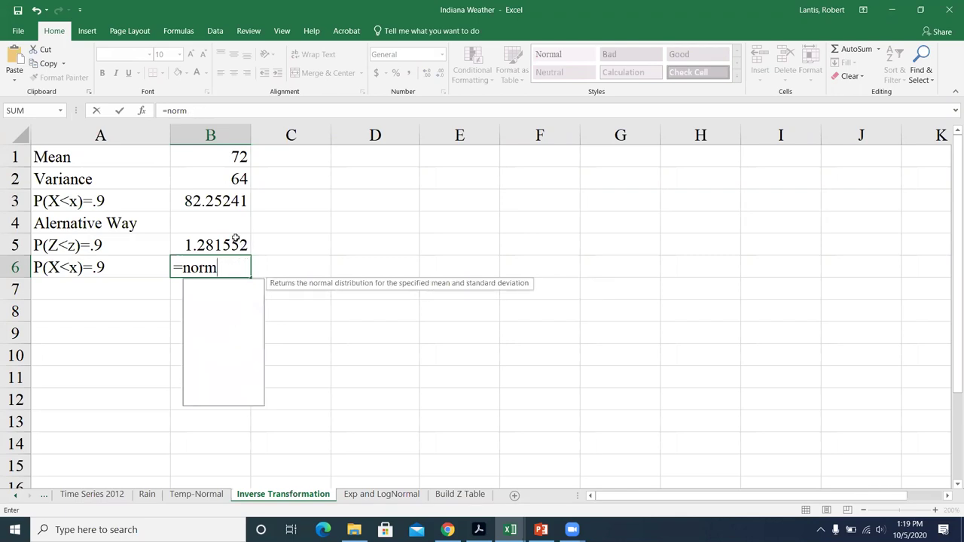
pyautogui.press('BackSpace')
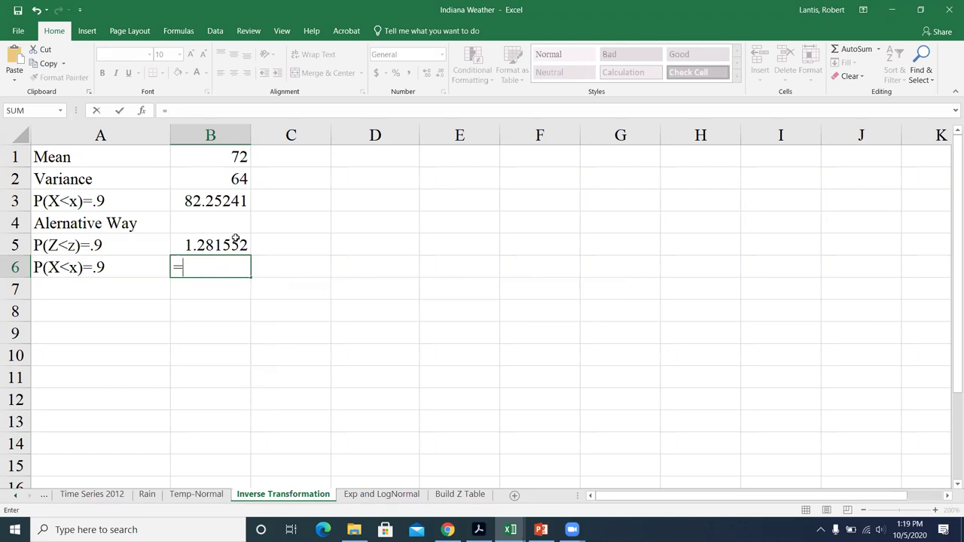
pyautogui.press('BackSpace')
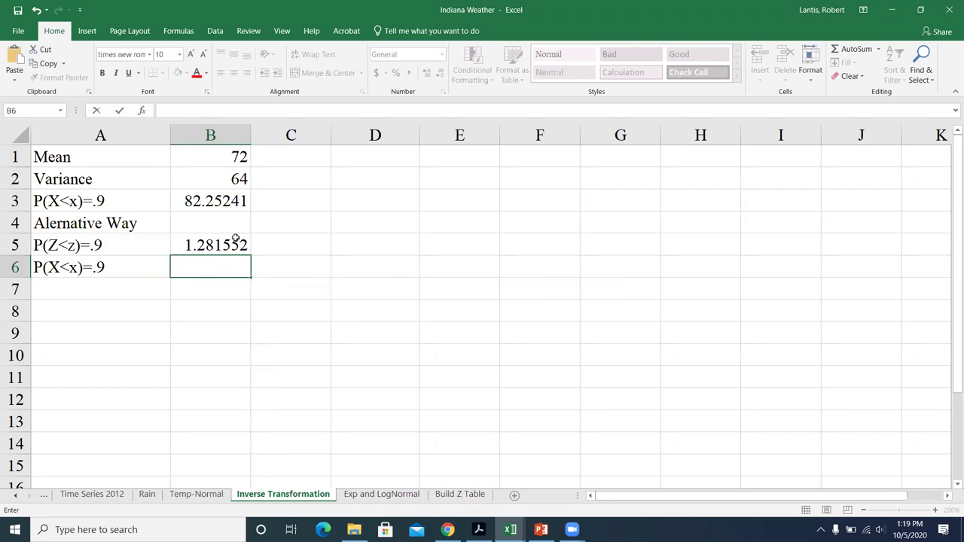
# Enter the formula =B1+B5*sqrt(B2) in cell B6 to convert the z-value to x for P(X<x)=.9.
pyautogui.write('=')
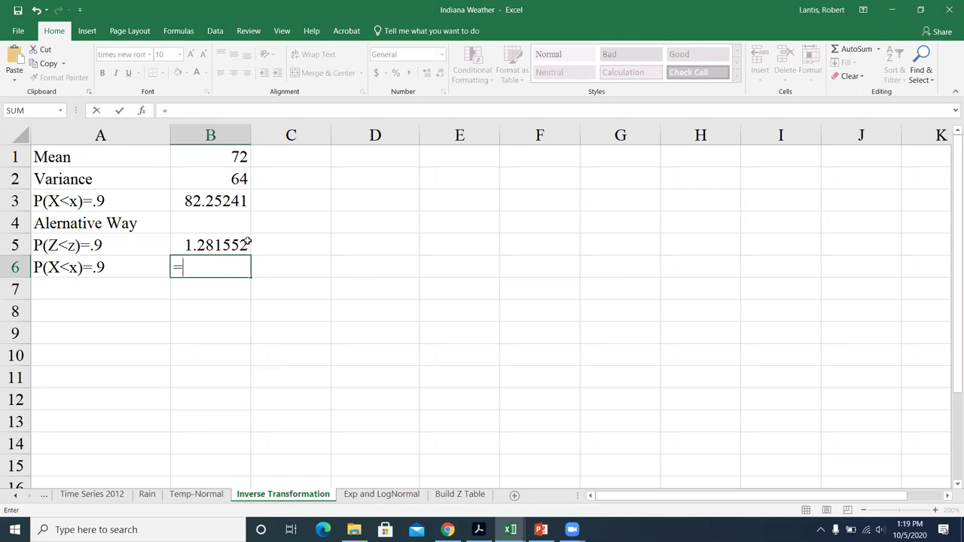
pyautogui.click(205, 159)
pyautogui.write('+')
pyautogui.click(213, 244)
pyautogui.write('*')
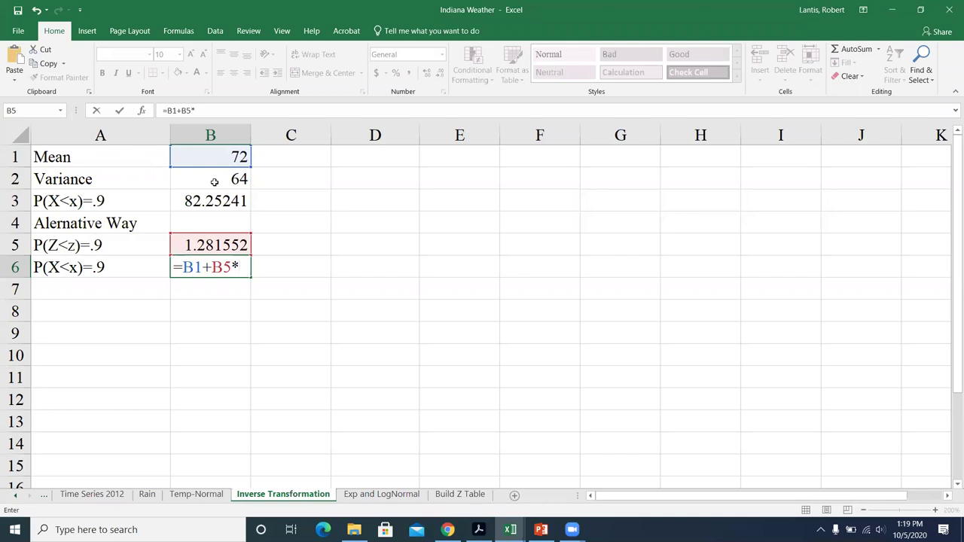
pyautogui.write('sqrt(')
pyautogui.click(243, 181)
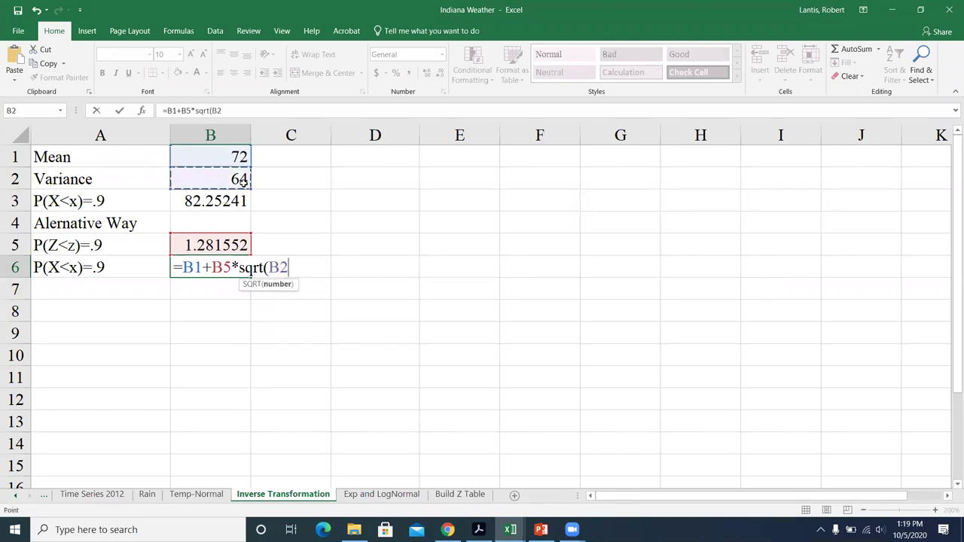
pyautogui.write(')')
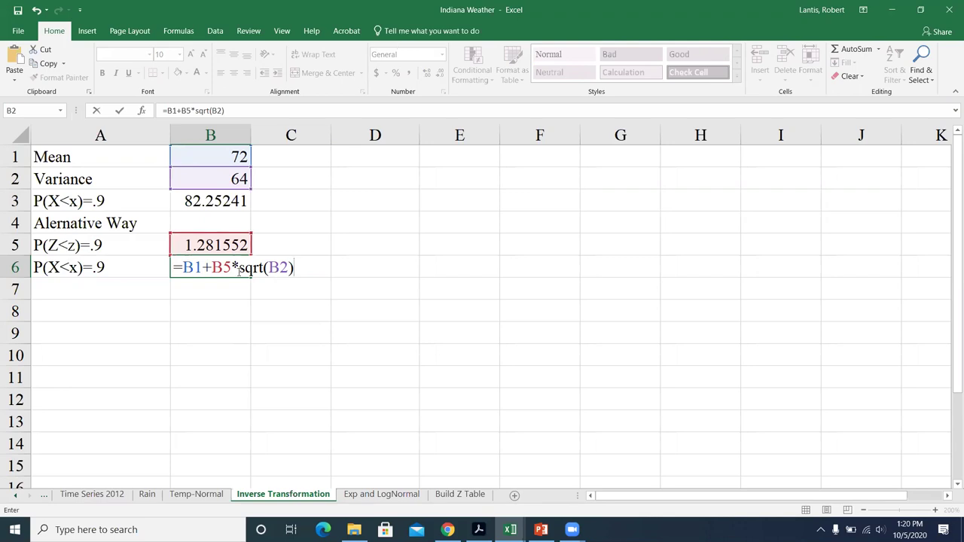
pyautogui.press('Return')
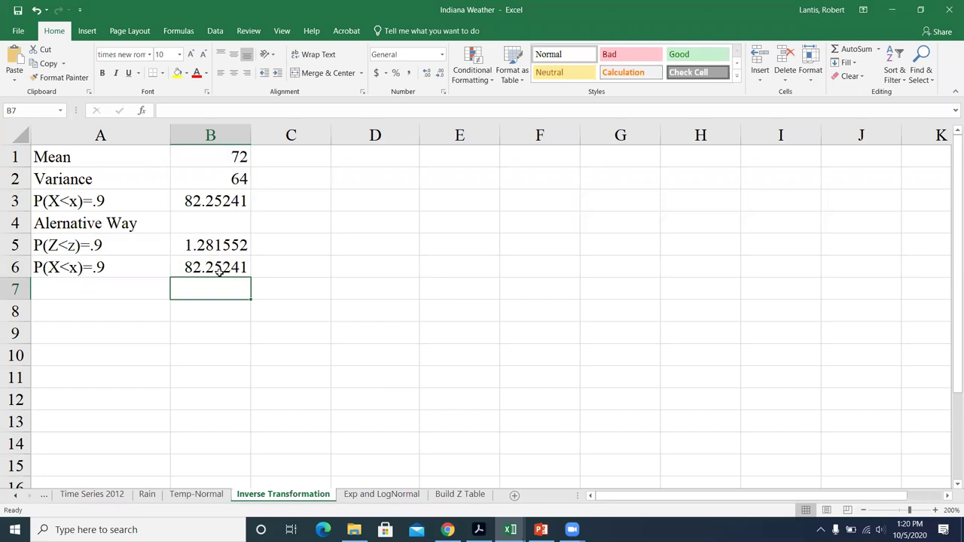
# Inspect the NORM.INV formula in cell B3 without changing it, and move to the adjacent cell C3.
pyautogui.doubleClick(233, 201)
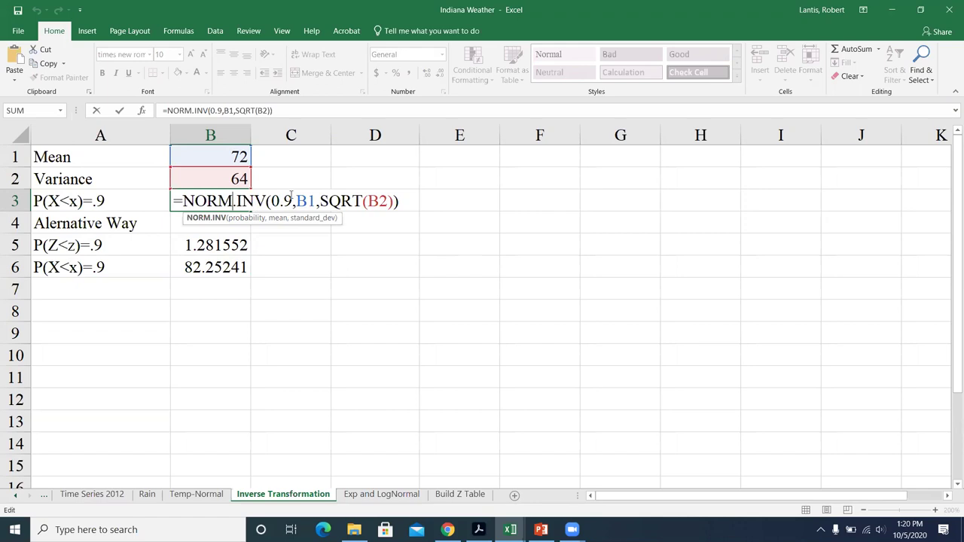
pyautogui.press('Return')
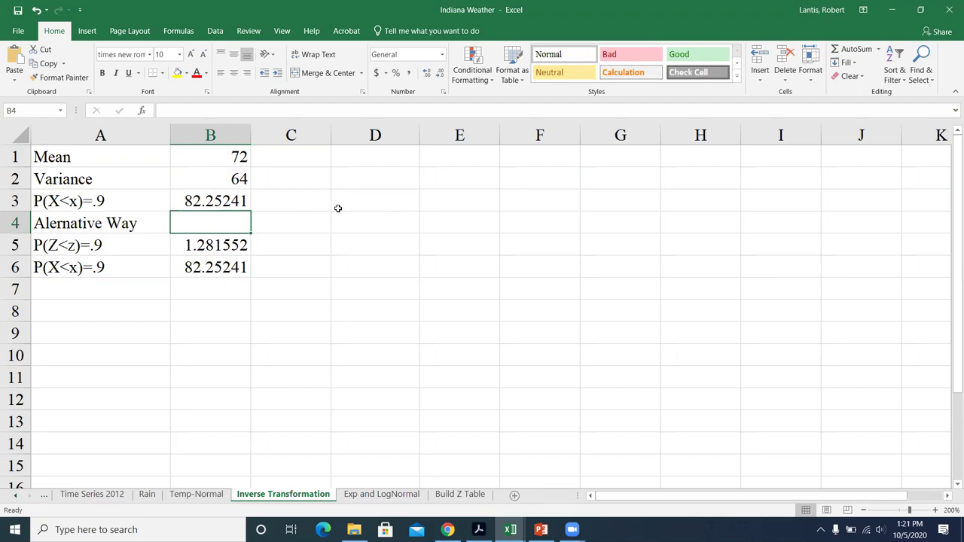
pyautogui.press('Up')
pyautogui.press('Right')
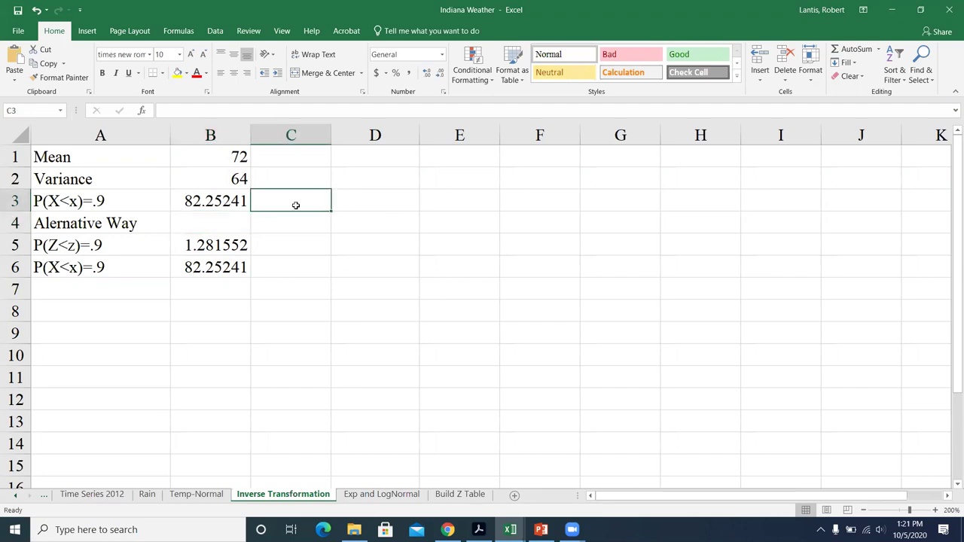
# Enter the formula =norm.dist(B3,B1,sqrt(B2),1) in cell D3 to check the percentile's cumulative probability.
pyautogui.click(346, 206)
pyautogui.write('=nor')
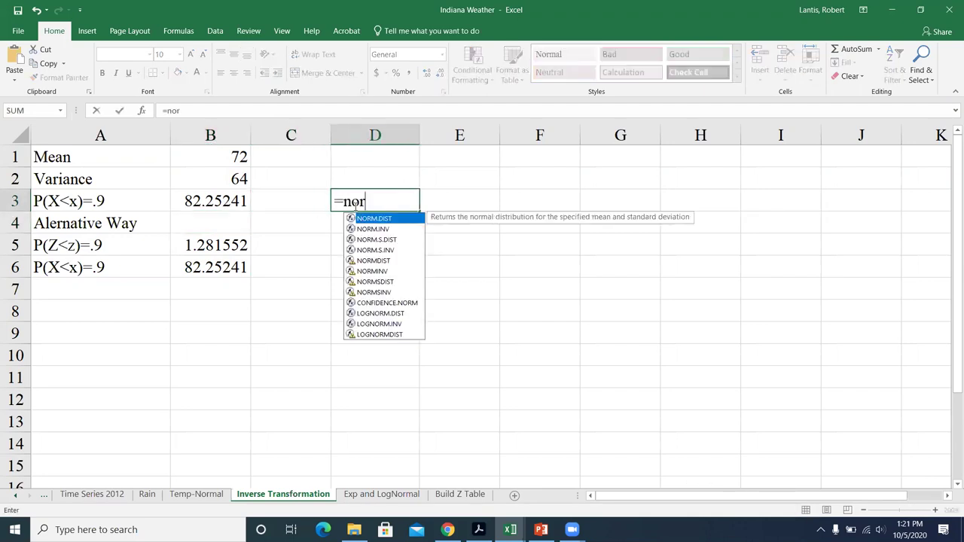
pyautogui.write('m.dist(')
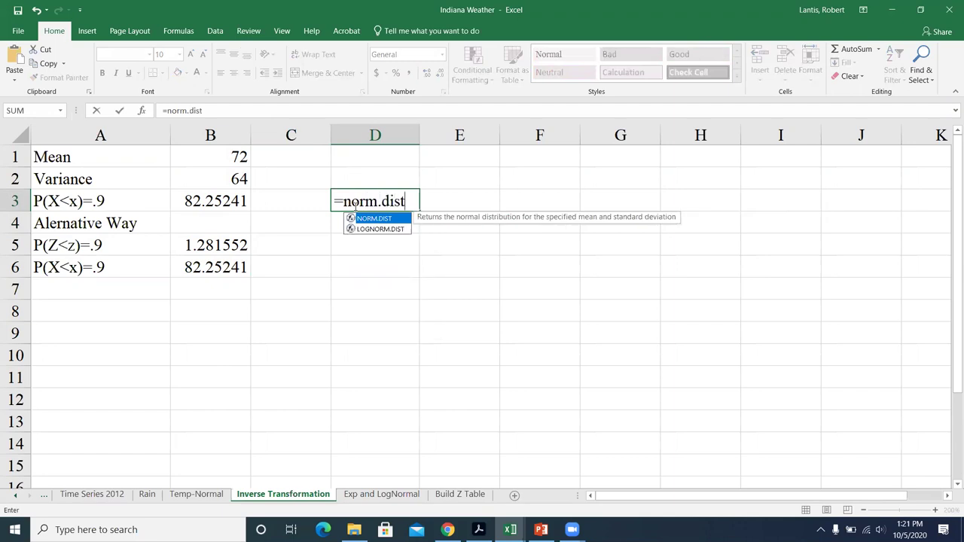
pyautogui.click(212, 197)
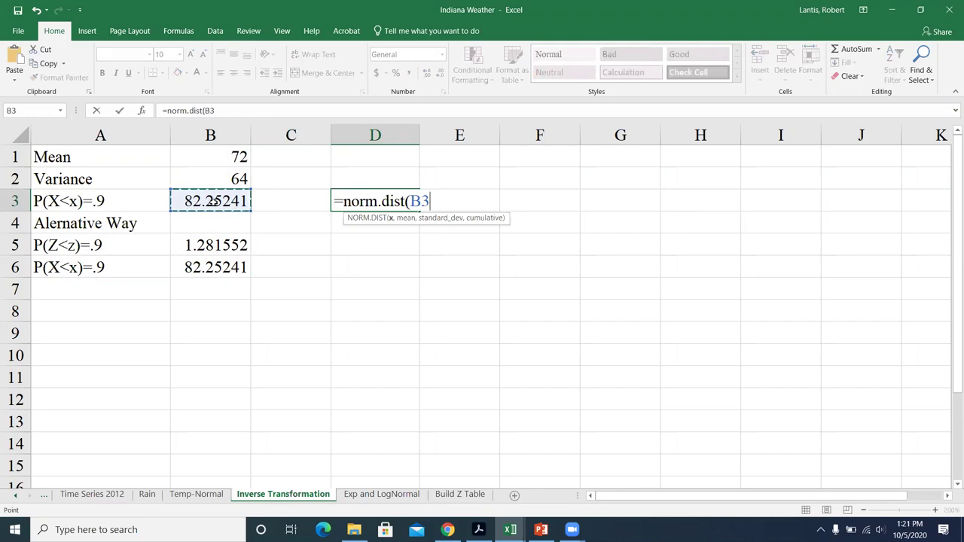
pyautogui.write(',')
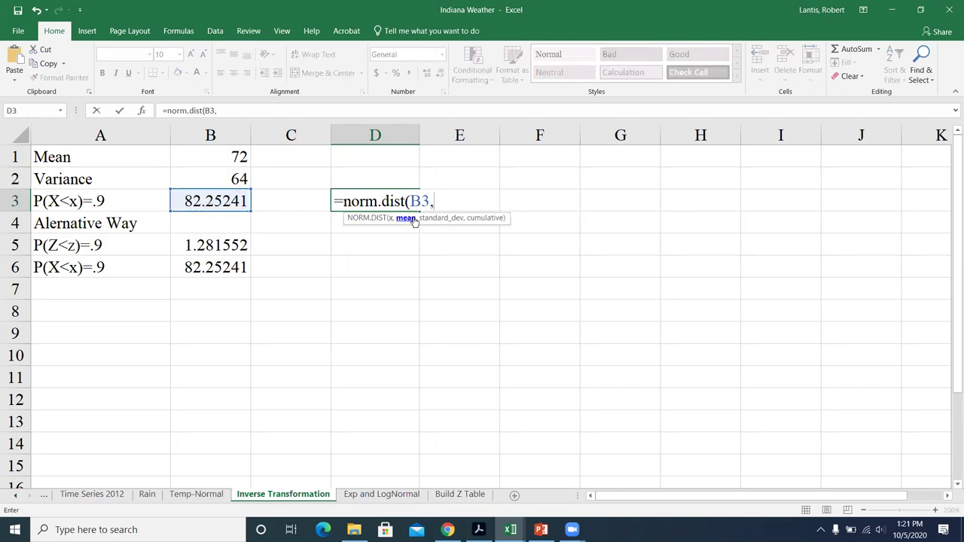
pyautogui.click(221, 158)
pyautogui.write(',')
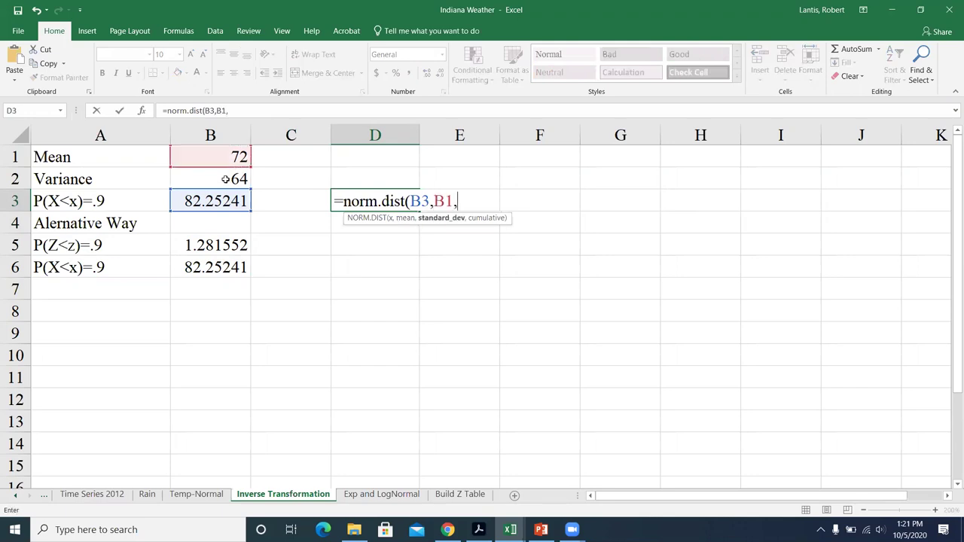
pyautogui.write('sqrt(')
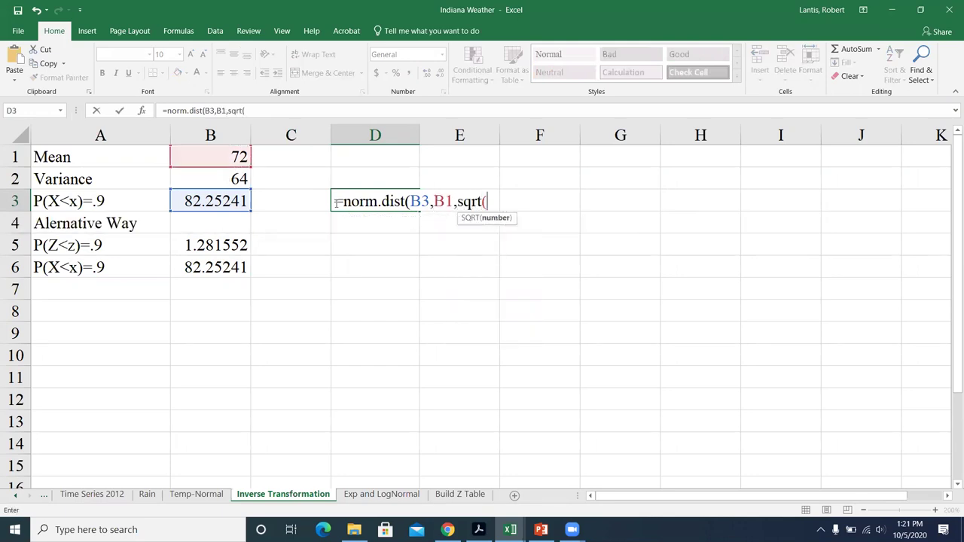
pyautogui.click(219, 176)
pyautogui.write('),')
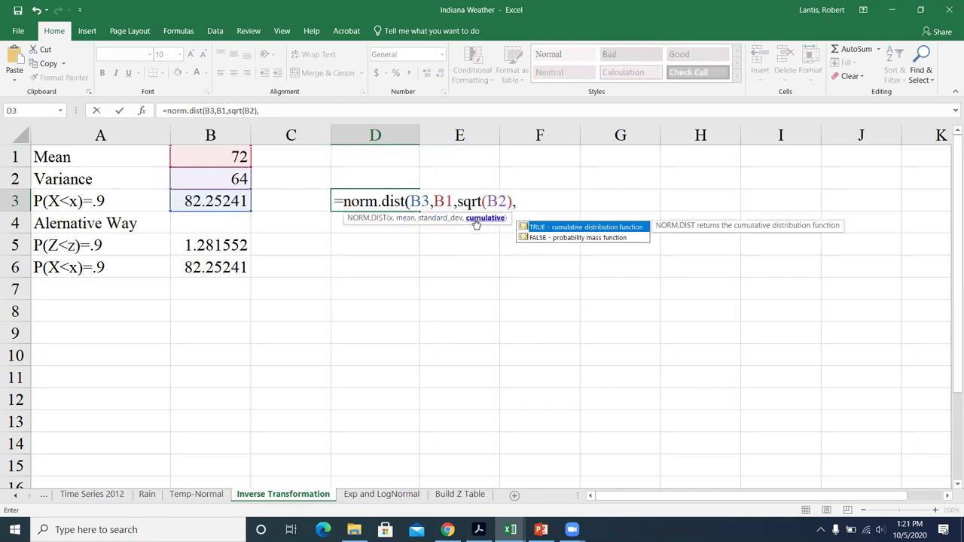
pyautogui.write('1)')
pyautogui.press('Return')
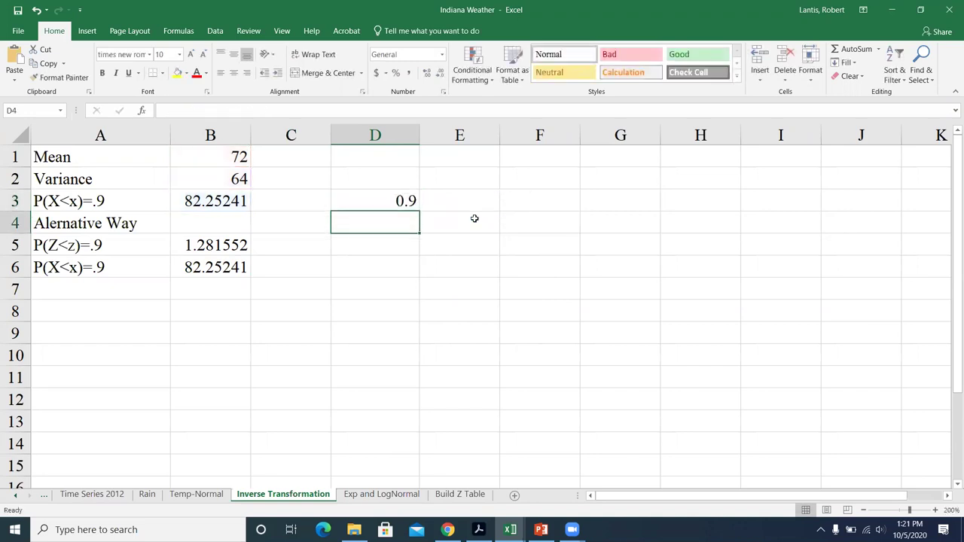
# Inspect the NORM.DIST formula in cell D3 without changing it, and minimize the Excel and Z Tables PDF windows.
pyautogui.click(399, 201)
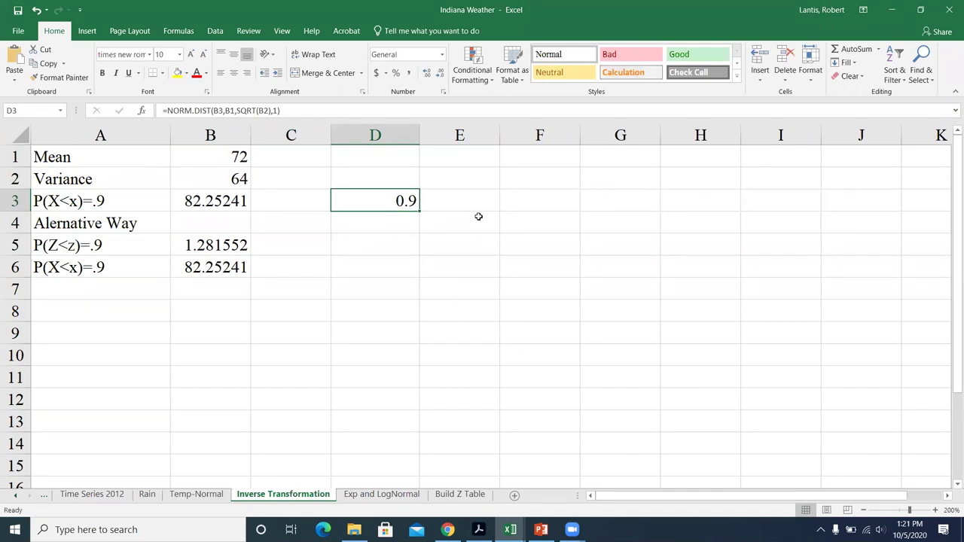
pyautogui.doubleClick(355, 200)
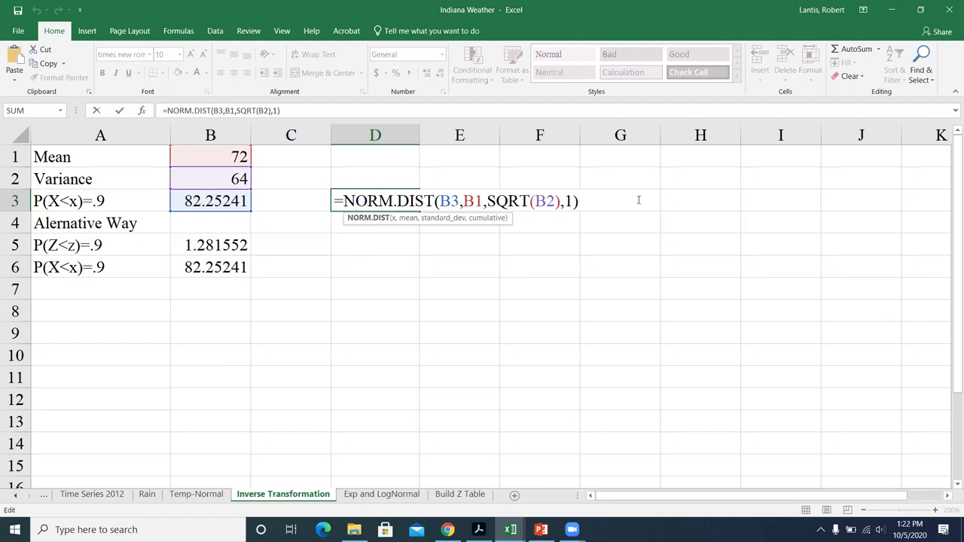
pyautogui.press('Return')
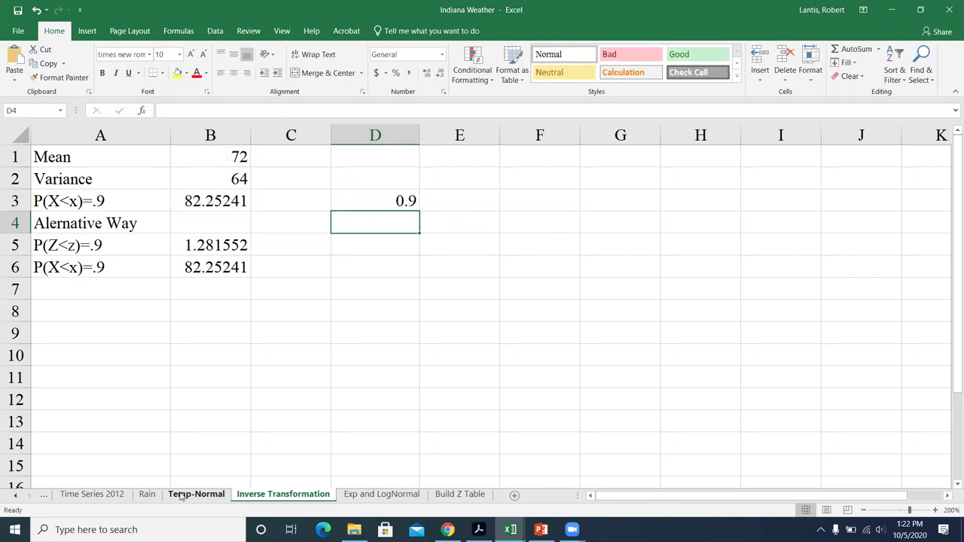
pyautogui.click(890, 11)
pyautogui.click(875, 12)
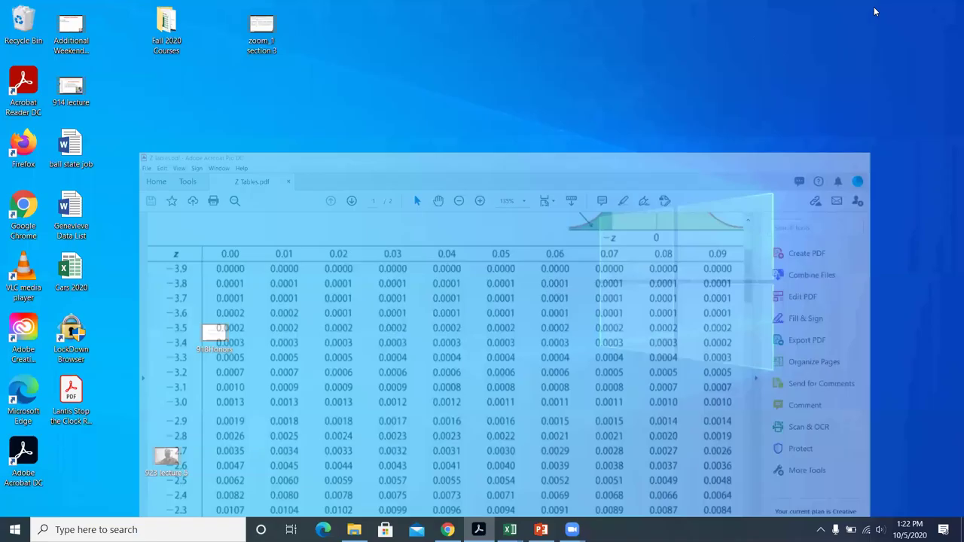
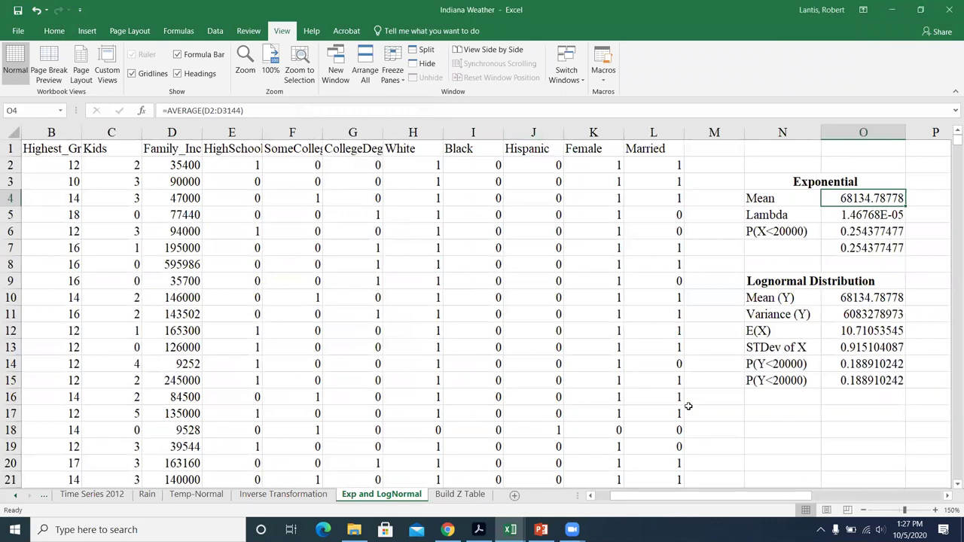
# Inspect the exponential Mean formula in O4 and the Lambda formula in O5 on the Exp and LogNormal sheet without changing them.
pyautogui.hscroll(2, 602, 462)
pyautogui.hscroll(1, 602, 463)
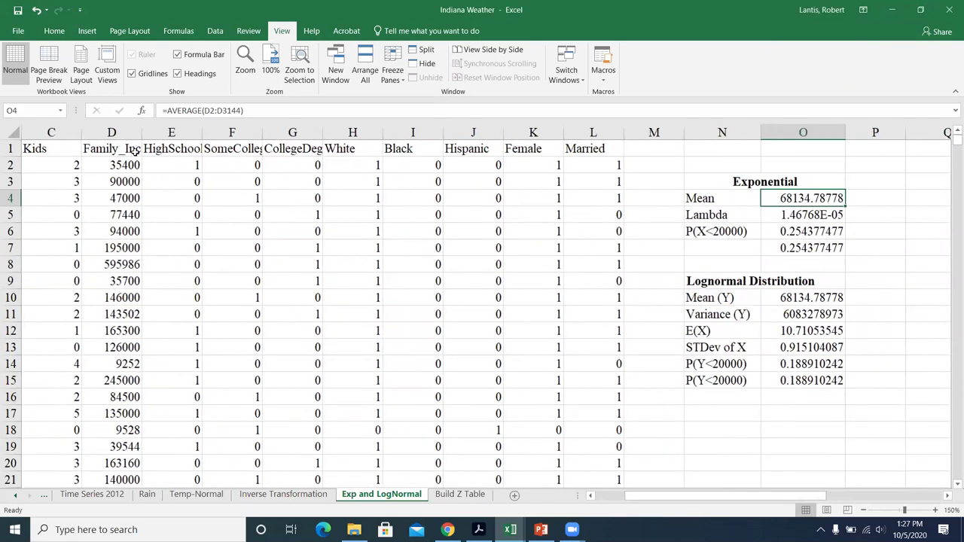
pyautogui.doubleClick(798, 199)
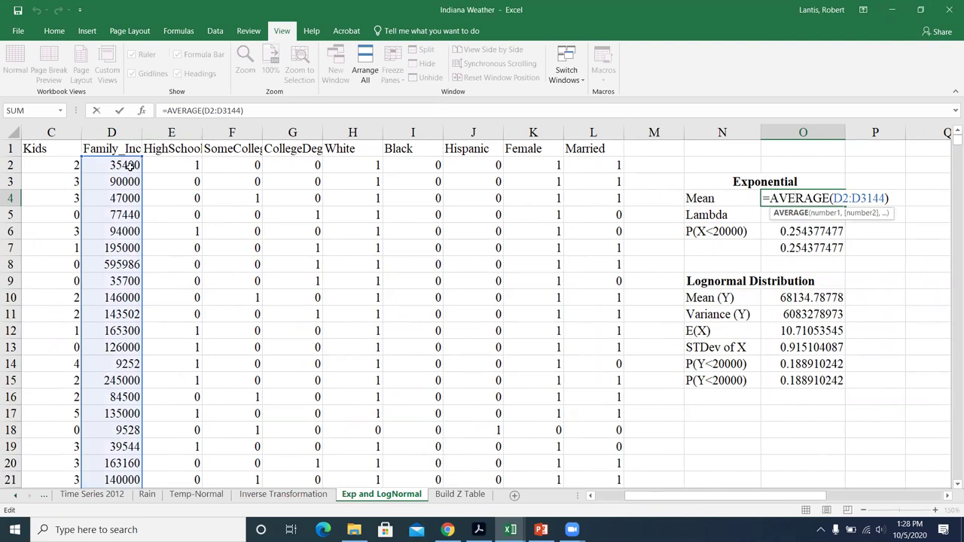
pyautogui.press('Return')
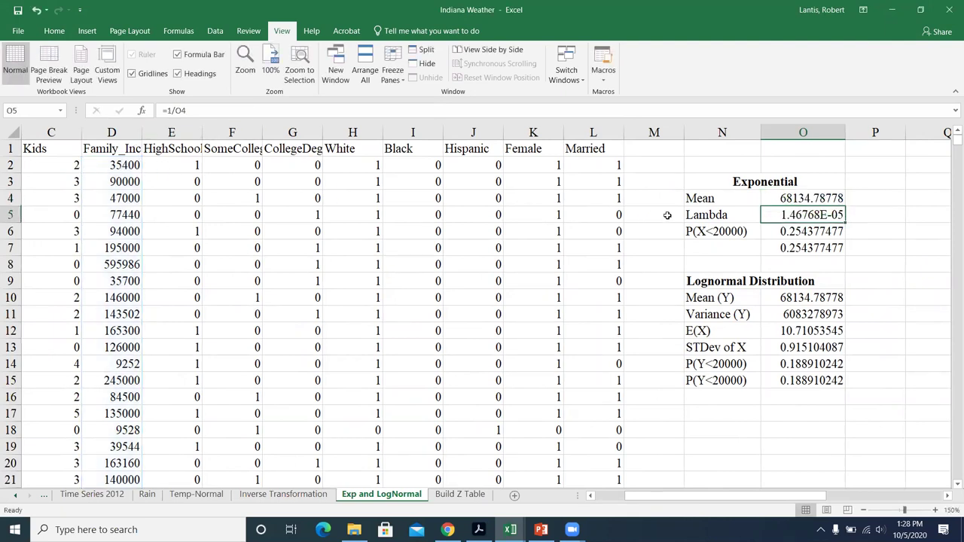
pyautogui.doubleClick(816, 215)
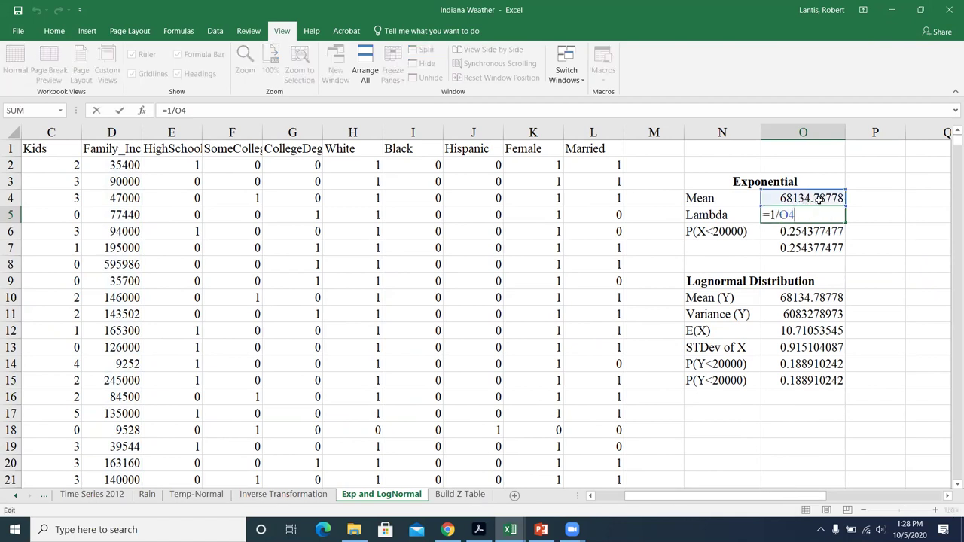
pyautogui.press('Return')
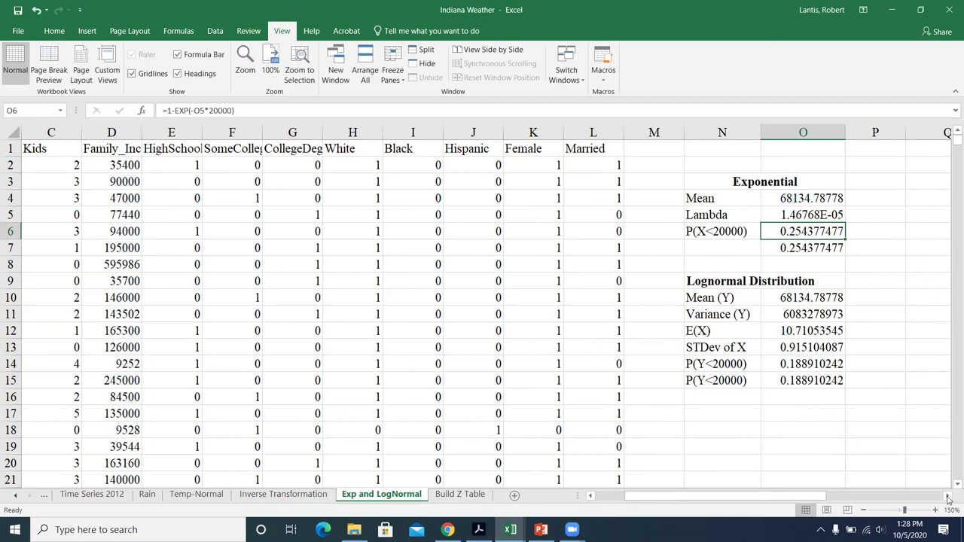
# Add the label Cutoff in cell Q3 and the value 20000 in cell R3.
pyautogui.hscroll(3, 903, 473)
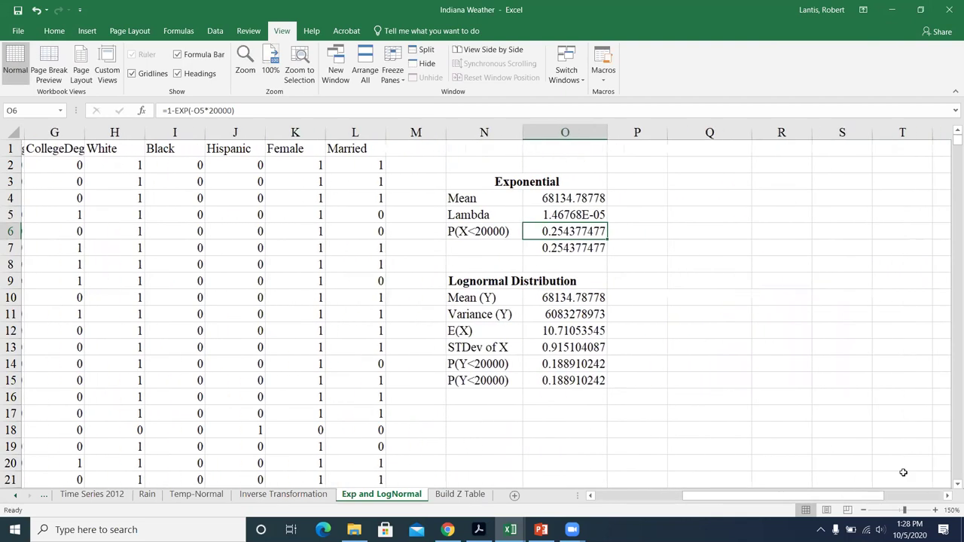
pyautogui.click(687, 178)
pyautogui.write('Cutoff')
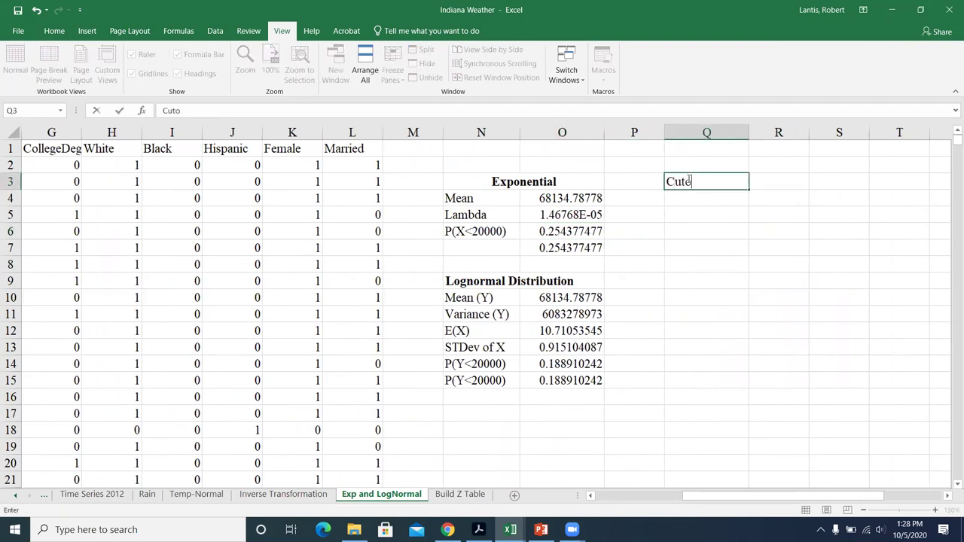
pyautogui.press('Tab')
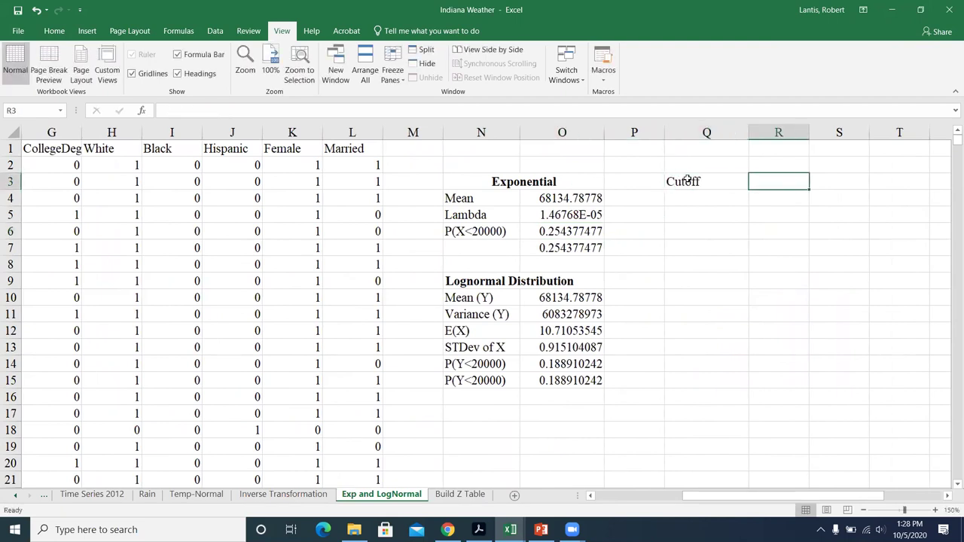
pyautogui.write('20000')
pyautogui.press('Return')
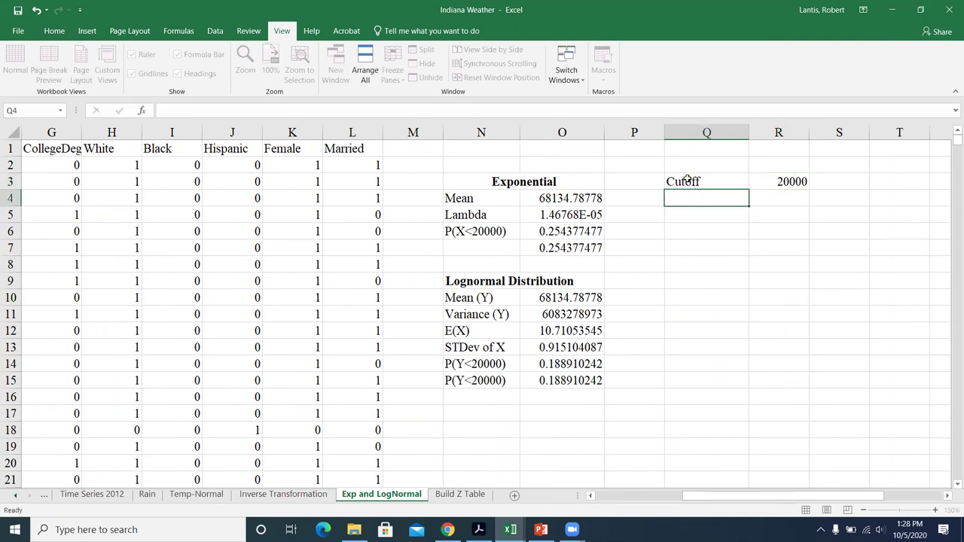
# Replace the hard-coded 20000 in cell O6's exponential probability formula with a reference to R3, giving =1-EXP(-O5*R3).
pyautogui.doubleClick(569, 231)
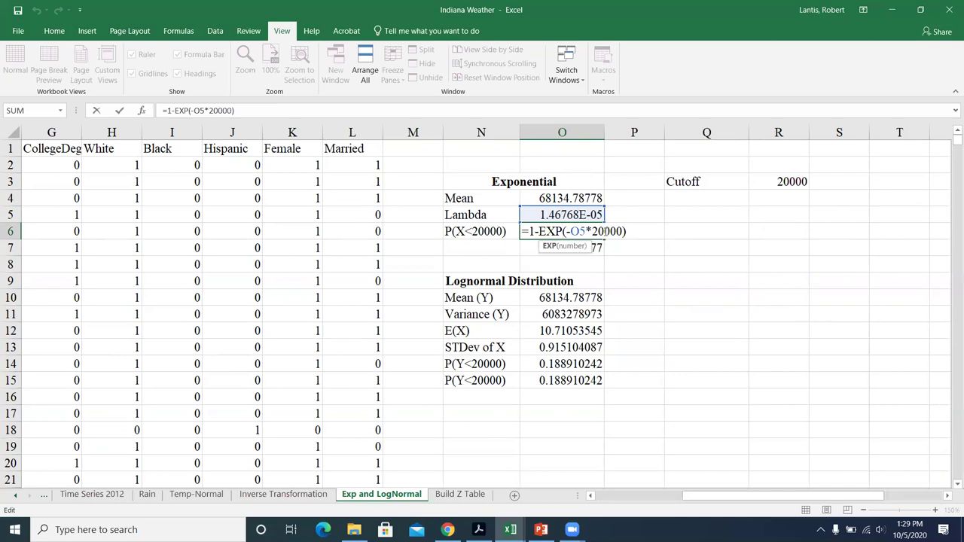
pyautogui.moveTo(592, 231); pyautogui.dragTo(622, 232)
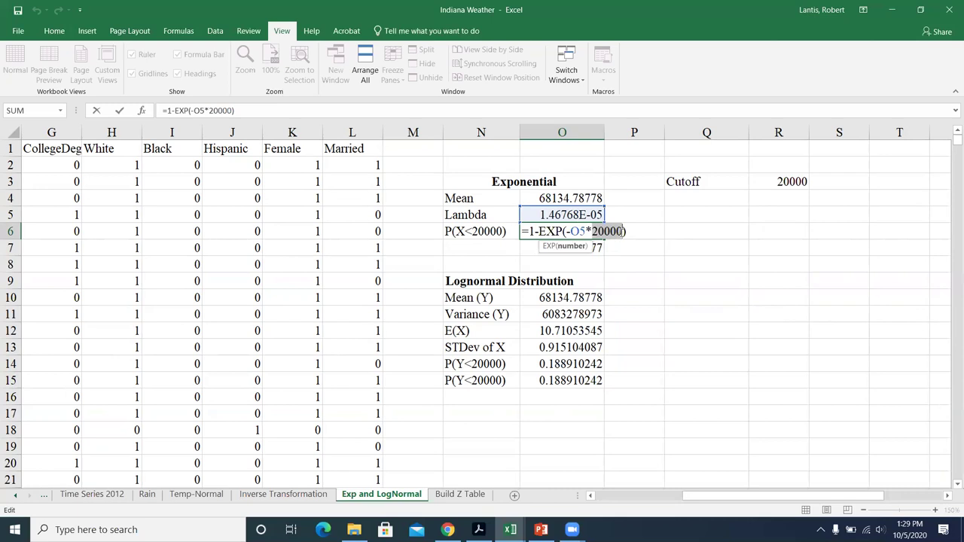
pyautogui.click(792, 181)
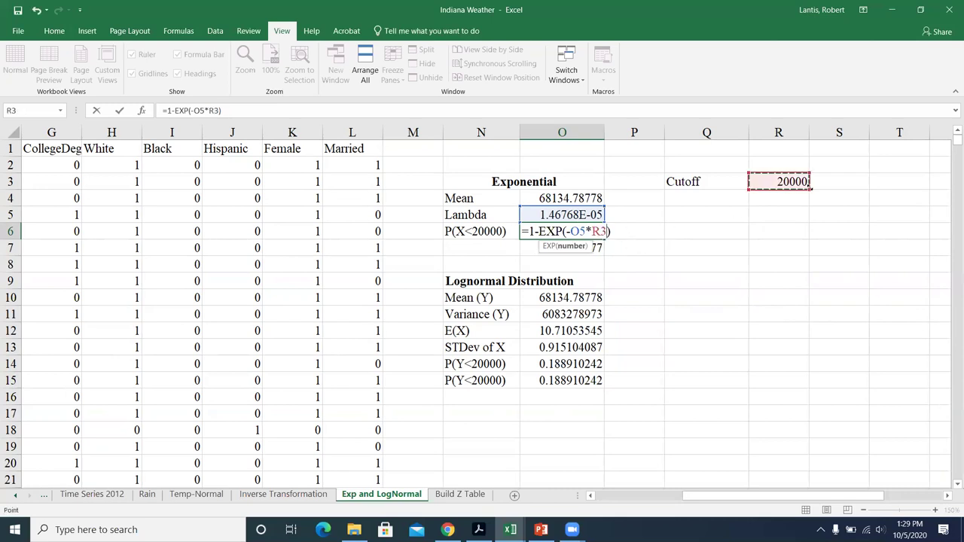
pyautogui.press('Return')
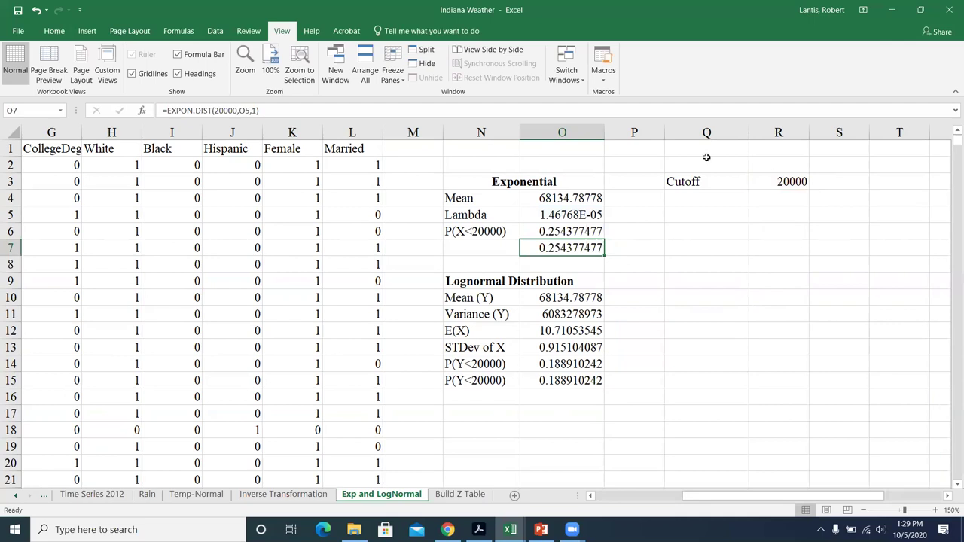
pyautogui.click(553, 234)
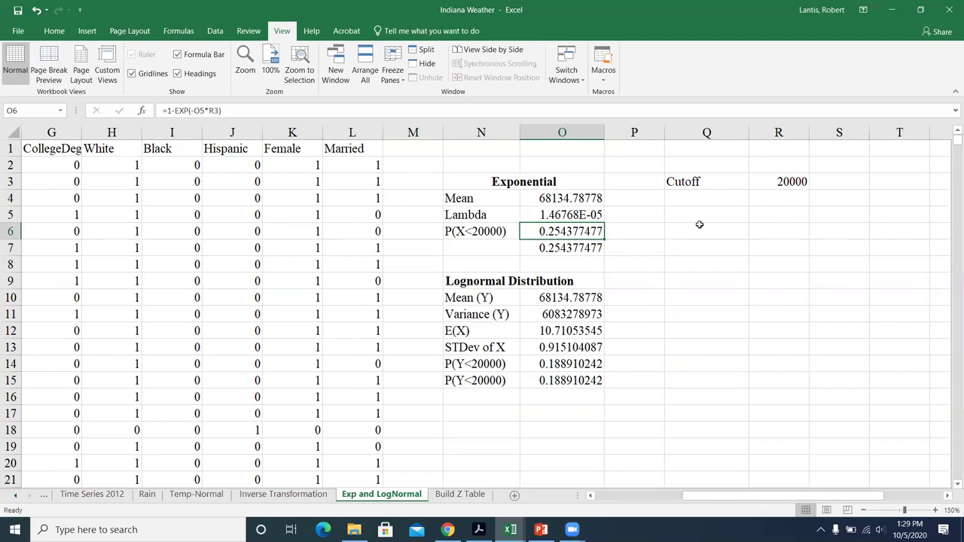
# Change the cutoff in cell R3 to 40000.
pyautogui.click(784, 184)
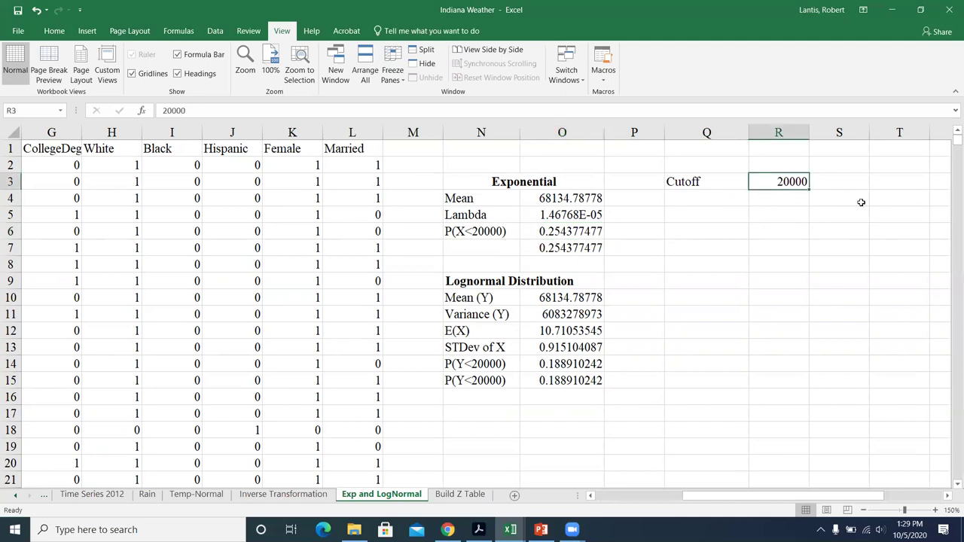
pyautogui.write('40000')
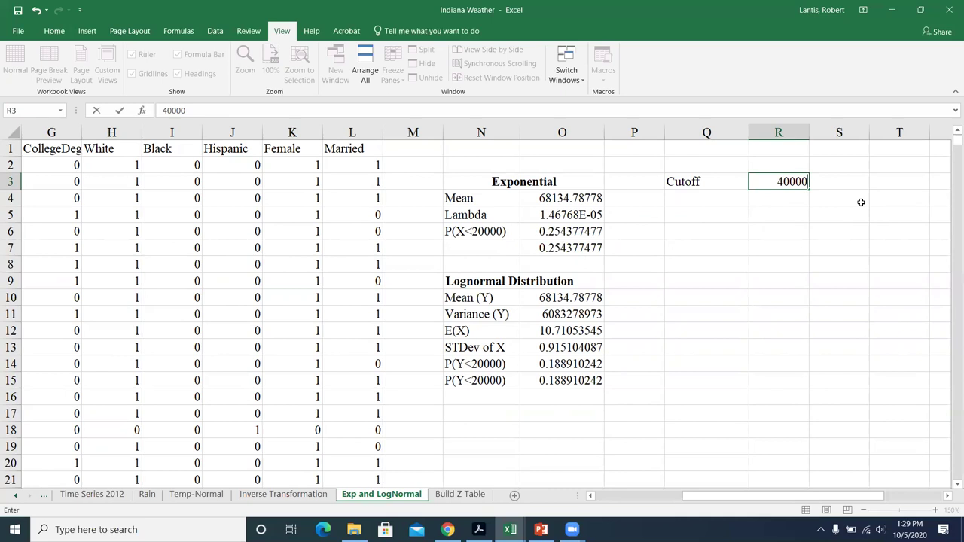
pyautogui.press('Return')
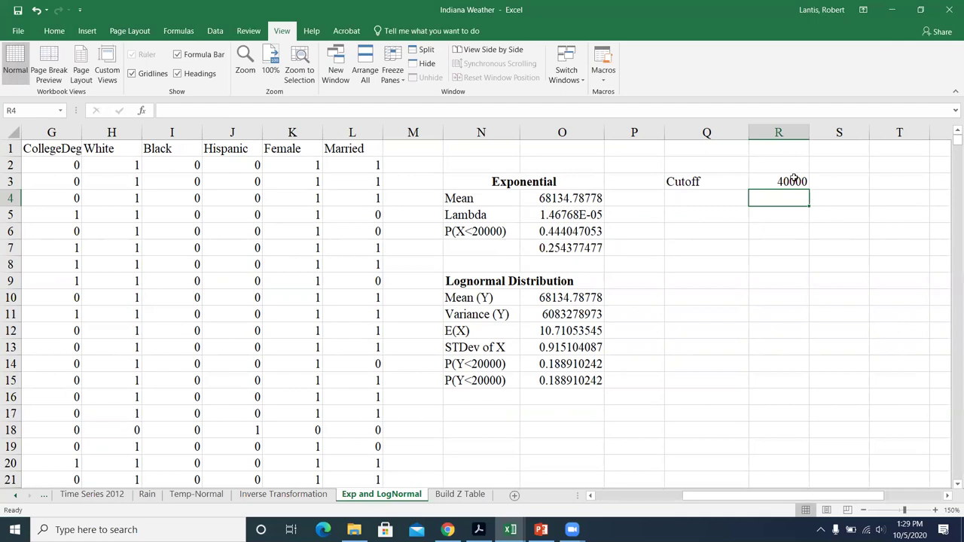
# Rewrite the EXPON.DIST formula in O7 to use the cutoff cell and Lambda, giving =EXPON.DIST(R3,O5,1).
pyautogui.click(566, 250)
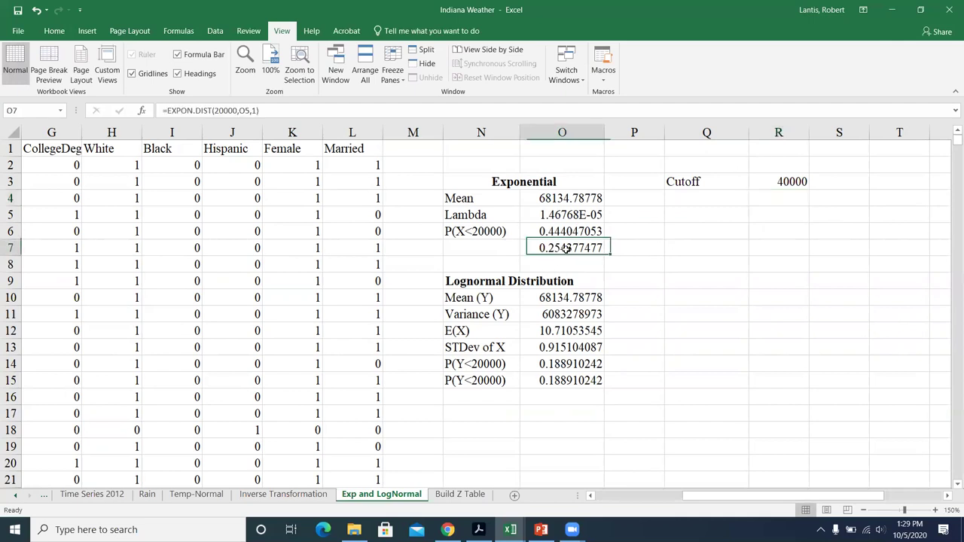
pyautogui.doubleClick(563, 248)
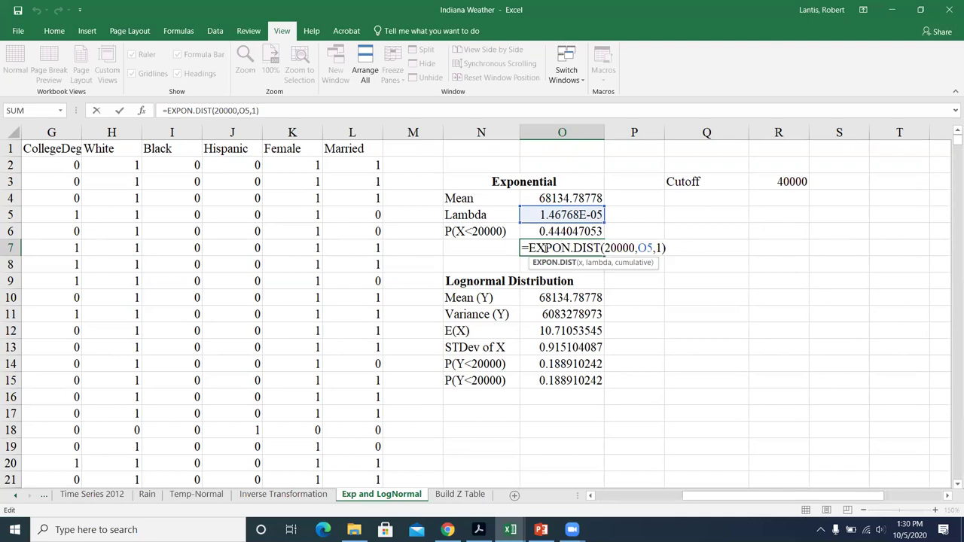
pyautogui.moveTo(603, 248); pyautogui.dragTo(660, 243)
pyautogui.press('BackSpace')
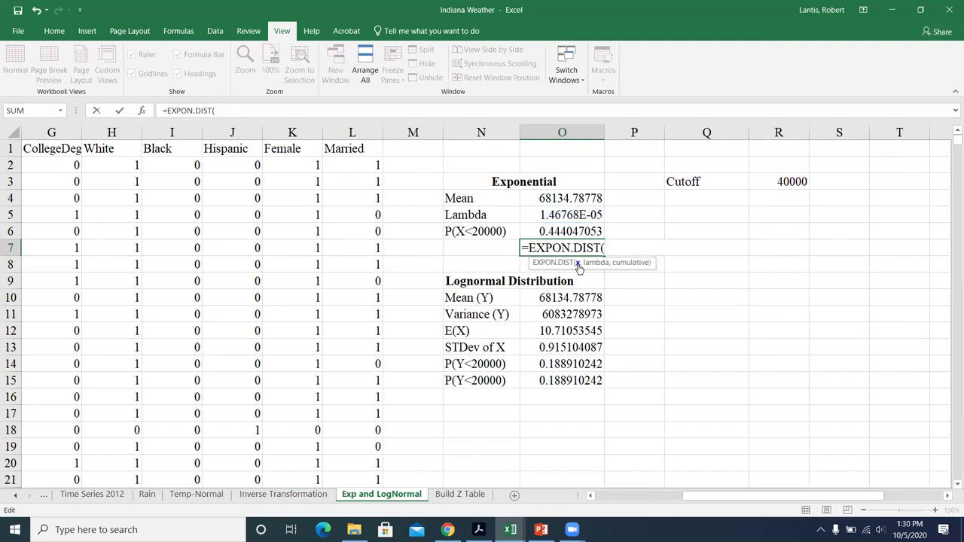
pyautogui.click(771, 183)
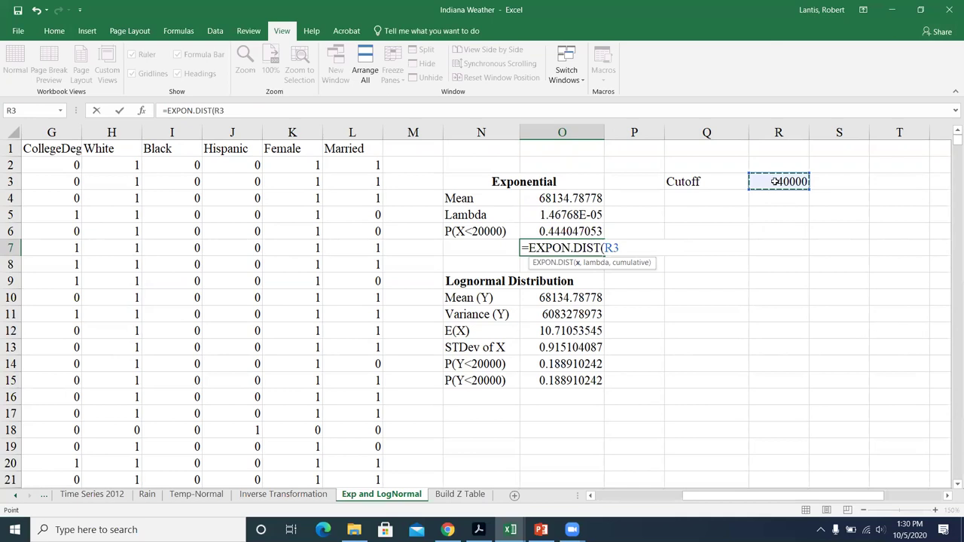
pyautogui.write(',')
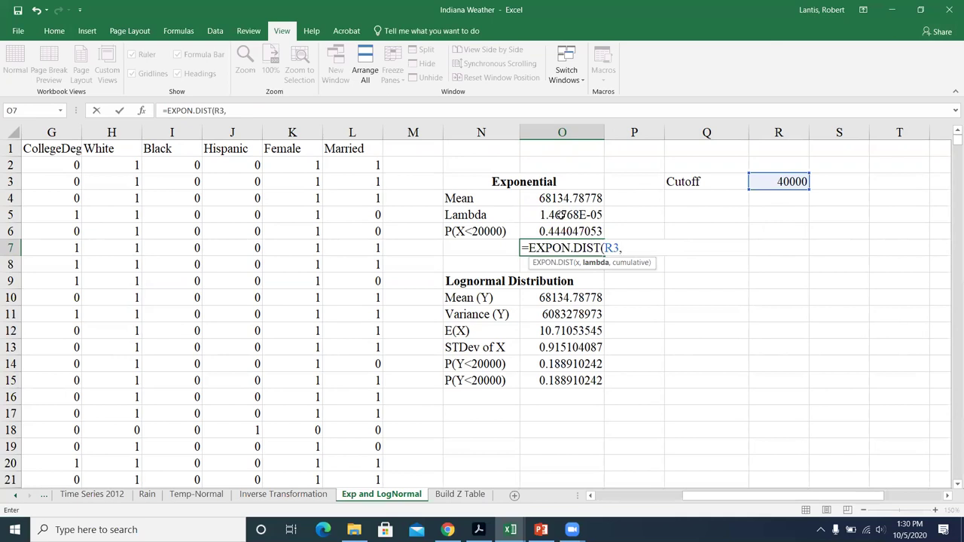
pyautogui.click(562, 215)
pyautogui.write(',1)')
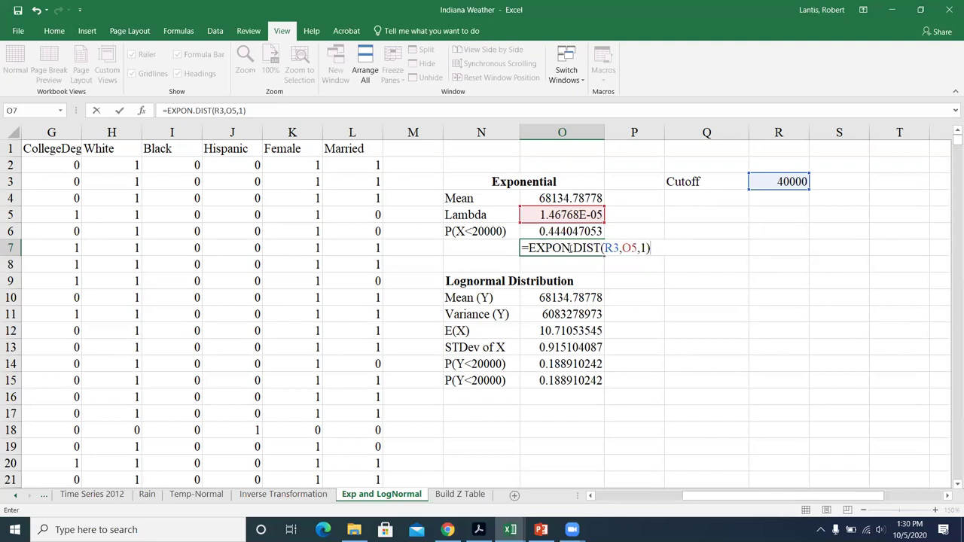
pyautogui.press('Return')
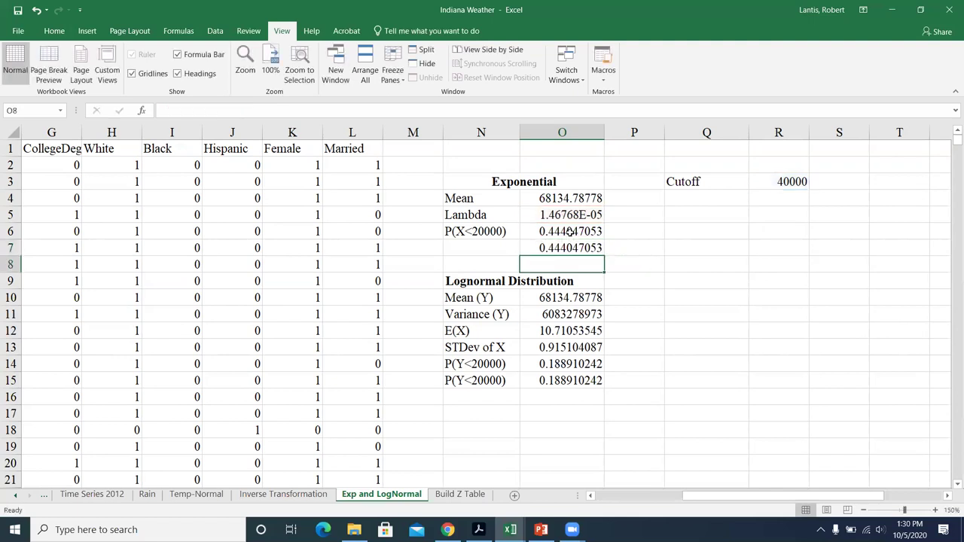
# Inspect the exponential probability formulas in O6 and O7 without changing them.
pyautogui.doubleClick(548, 231)
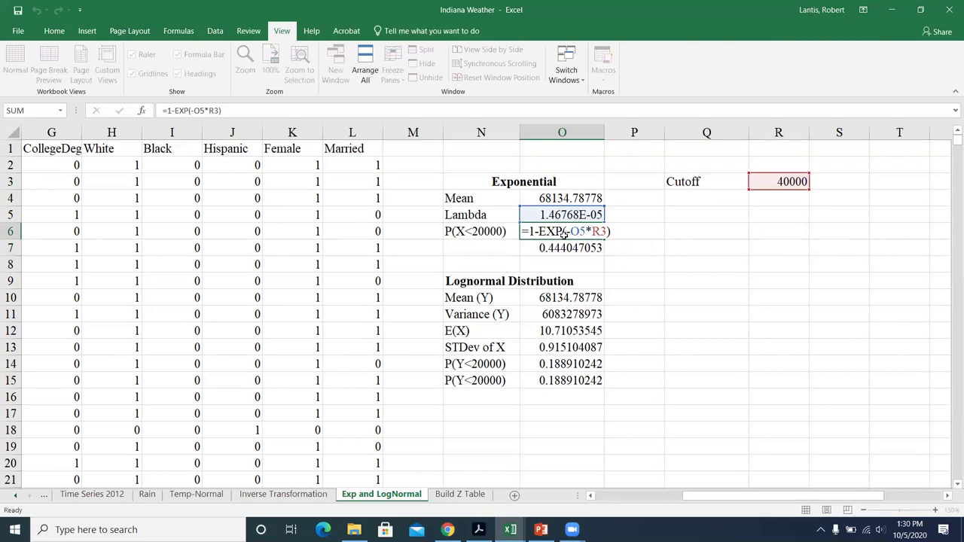
pyautogui.click(557, 248)
pyautogui.doubleClick(555, 248)
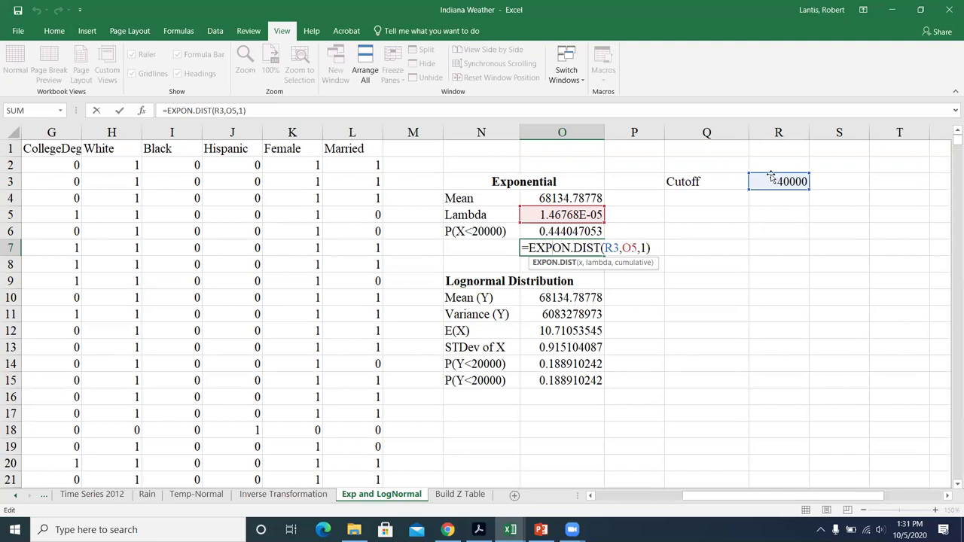
pyautogui.press('Return')
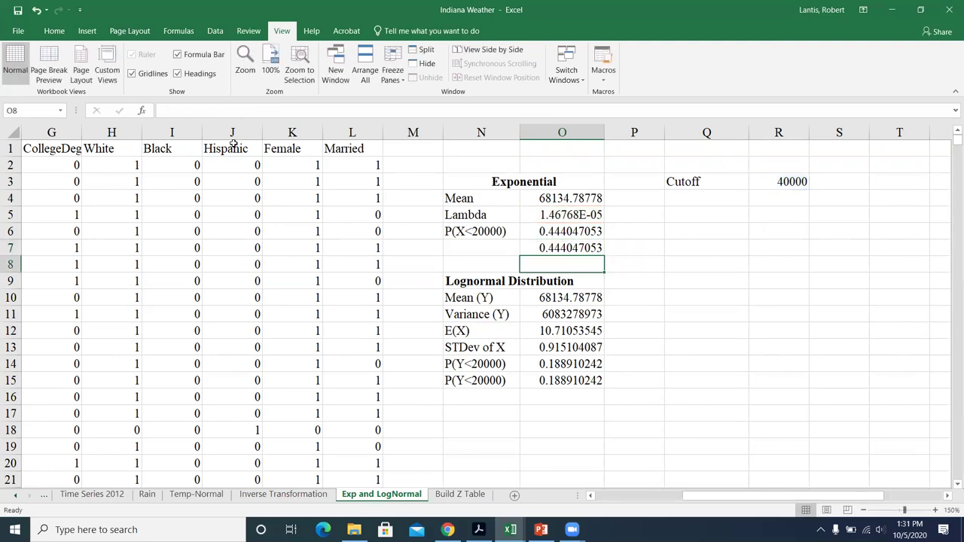
# Replace the exponential Mean formula in O4 with the average of the Highest Grade column, =AVERAGE(B2:B3144).
pyautogui.click(580, 199)
pyautogui.moveTo(734, 497)
pyautogui.mouseDown()
pyautogui.moveTo(669, 502)
pyautogui.moveTo(725, 511)
pyautogui.mouseUp()
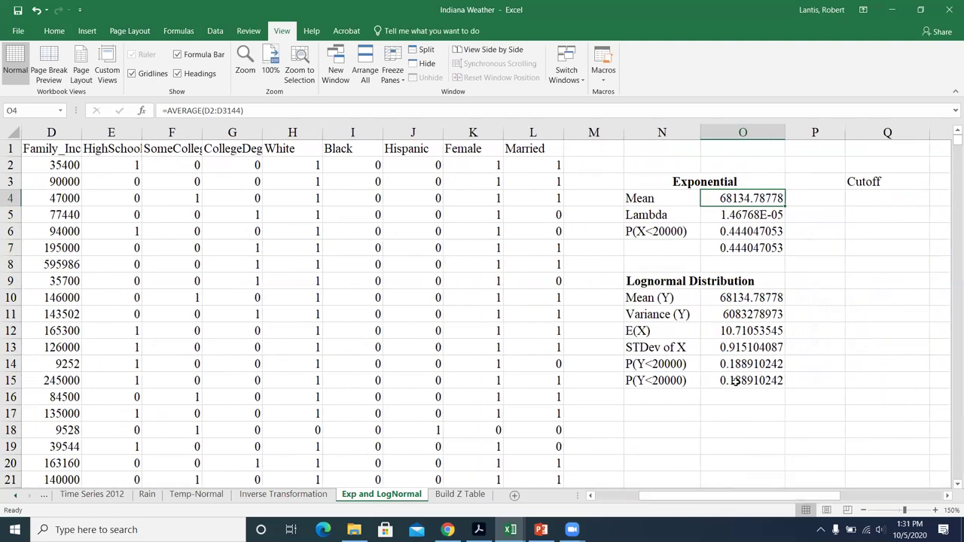
pyautogui.doubleClick(759, 198)
pyautogui.press('BackSpace')
pyautogui.press('BackSpace')
pyautogui.press('Delete')
pyautogui.press('Delete')
pyautogui.press('Delete')
pyautogui.press('Delete')
pyautogui.press('Delete')
pyautogui.press('Delete')
pyautogui.press('Delete')
pyautogui.press('Delete')
pyautogui.press('Delete')
pyautogui.press('Delete')
pyautogui.press('Delete')
pyautogui.press('BackSpace')
pyautogui.press('BackSpace')
pyautogui.press('BackSpace')
pyautogui.press('BackSpace')
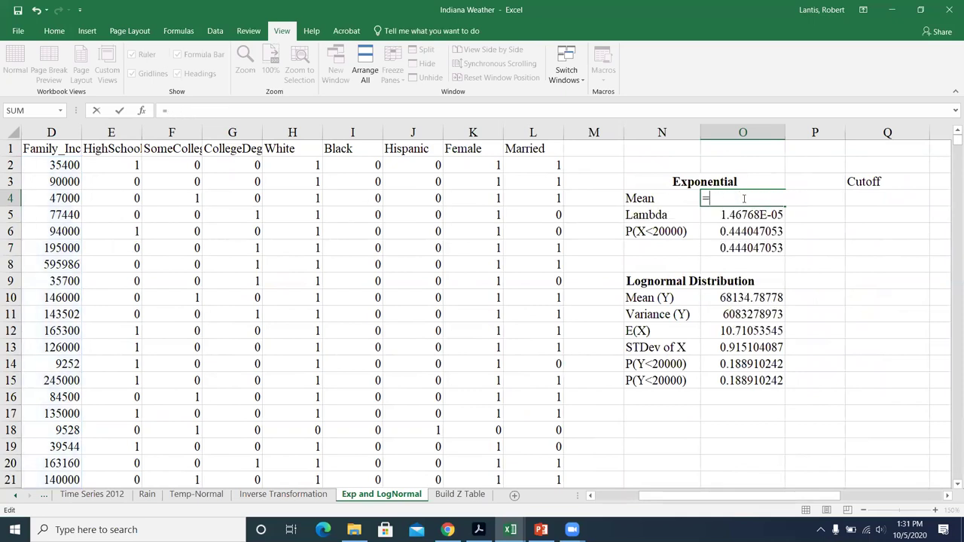
pyautogui.write('average(')
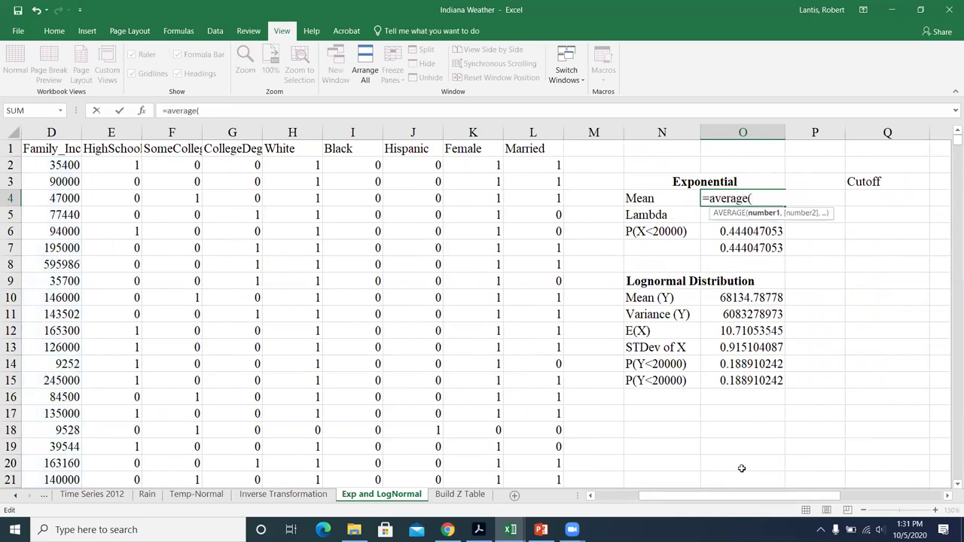
pyautogui.moveTo(723, 497); pyautogui.dragTo(674, 497)
pyautogui.click(136, 167)
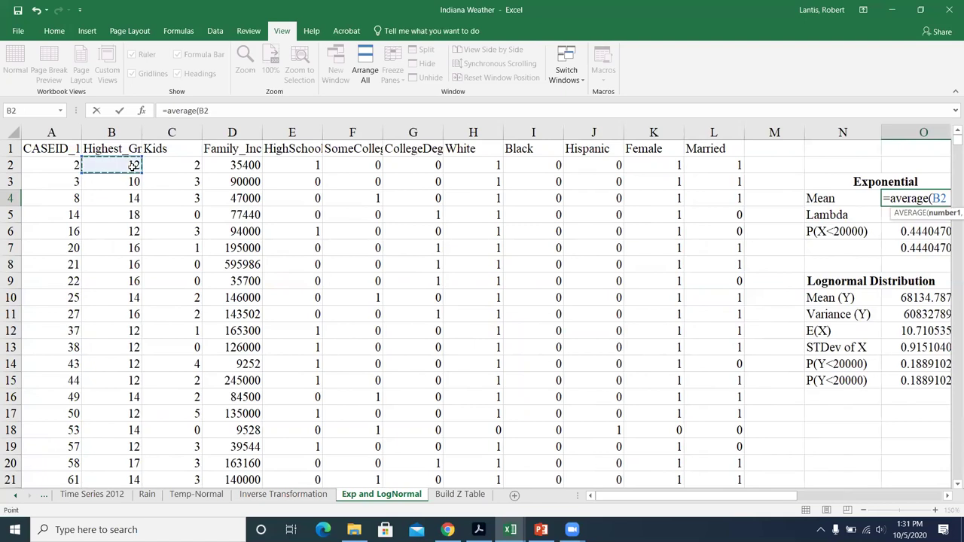
pyautogui.hotkey('ctrl', 'shift', 'Down')
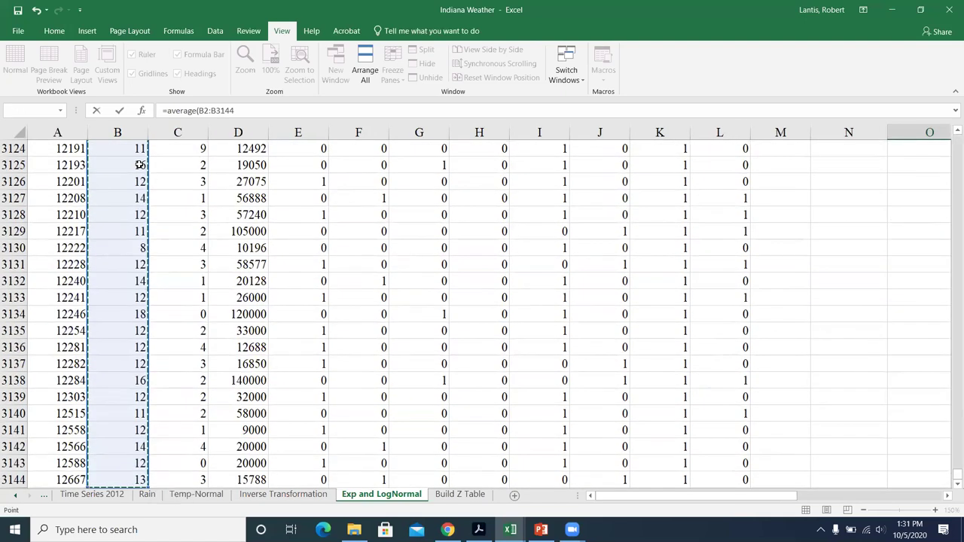
pyautogui.press('Return')
pyautogui.scroll(2, 911, 280)
pyautogui.press('Up')
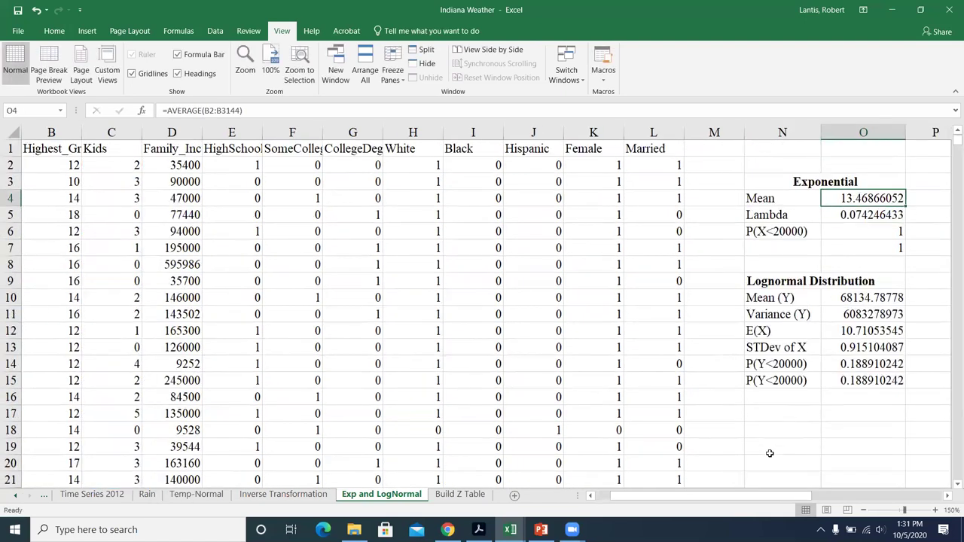
# Inspect the Lambda formula in O5 without changing it.
pyautogui.moveTo(769, 495); pyautogui.dragTo(899, 495)
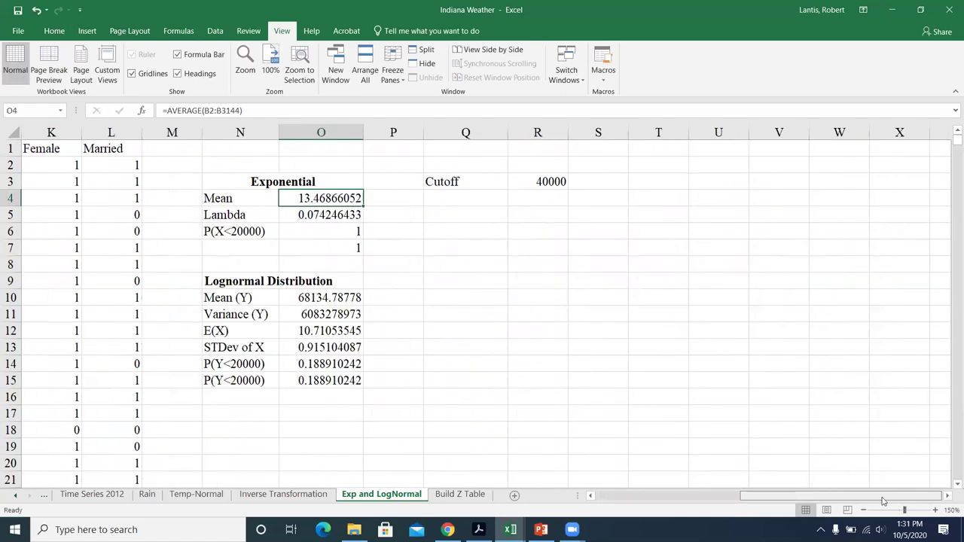
pyautogui.click(318, 216)
pyautogui.doubleClick(320, 215)
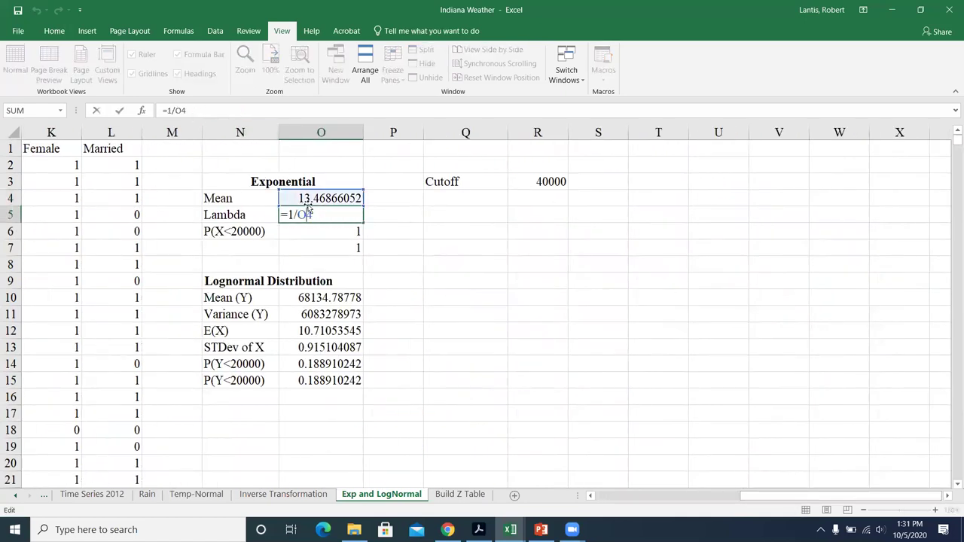
pyautogui.press('Return')
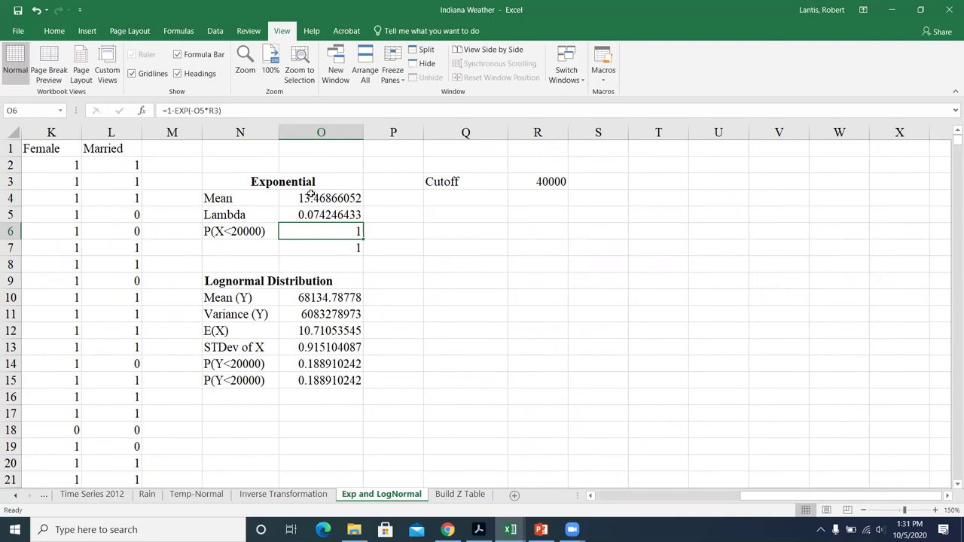
# Set the cutoff in cell R3 to 12 to match the highest-grade data.
pyautogui.click(555, 181)
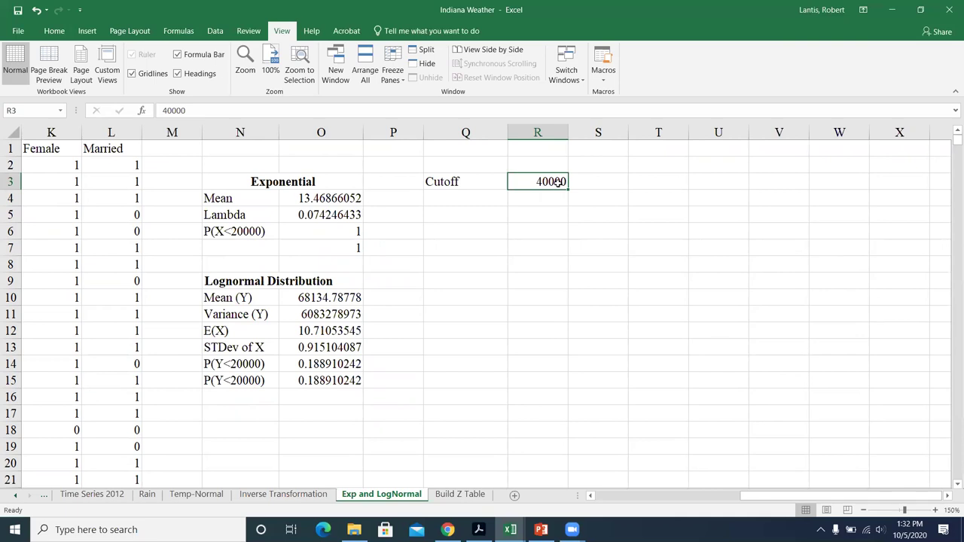
pyautogui.write('12')
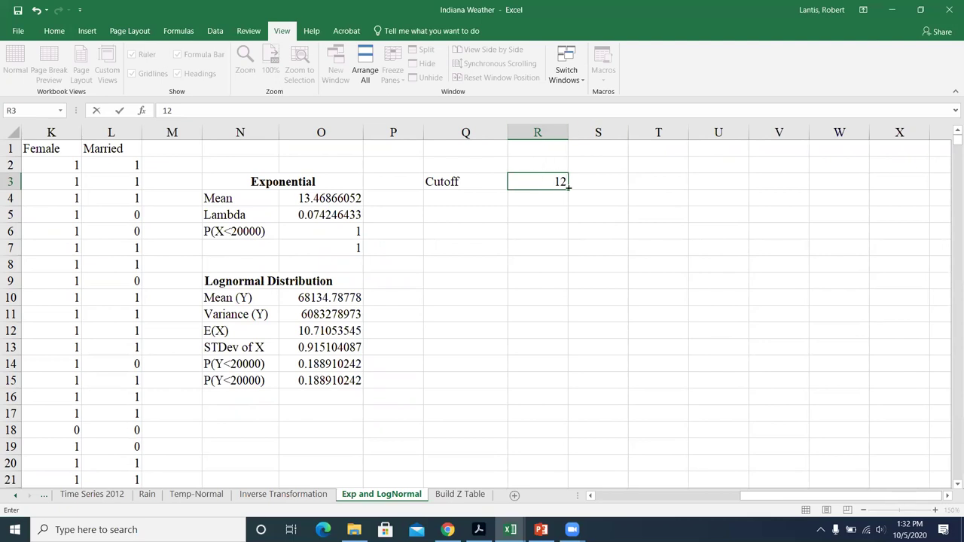
pyautogui.press('Return')
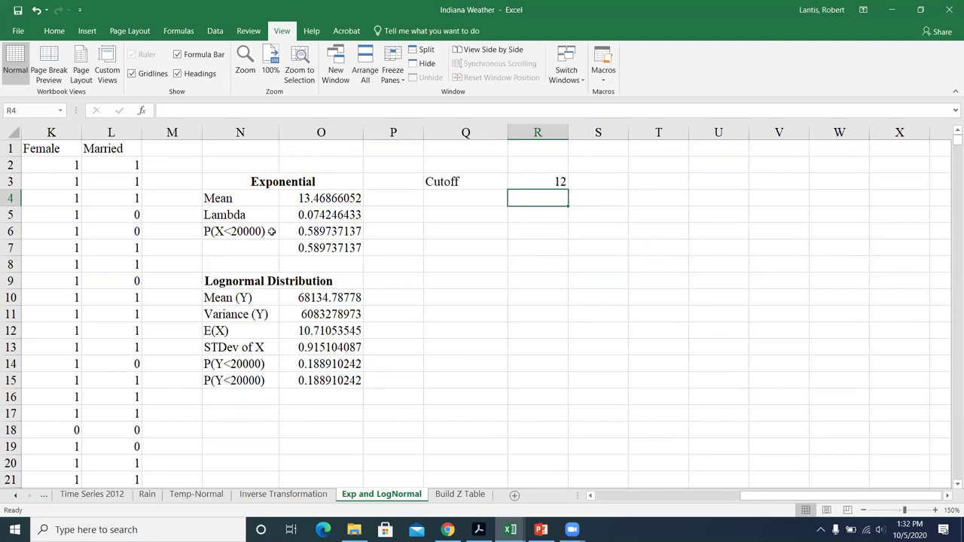
# Change the cutoff in cell R3 to 16.
pyautogui.click(538, 179)
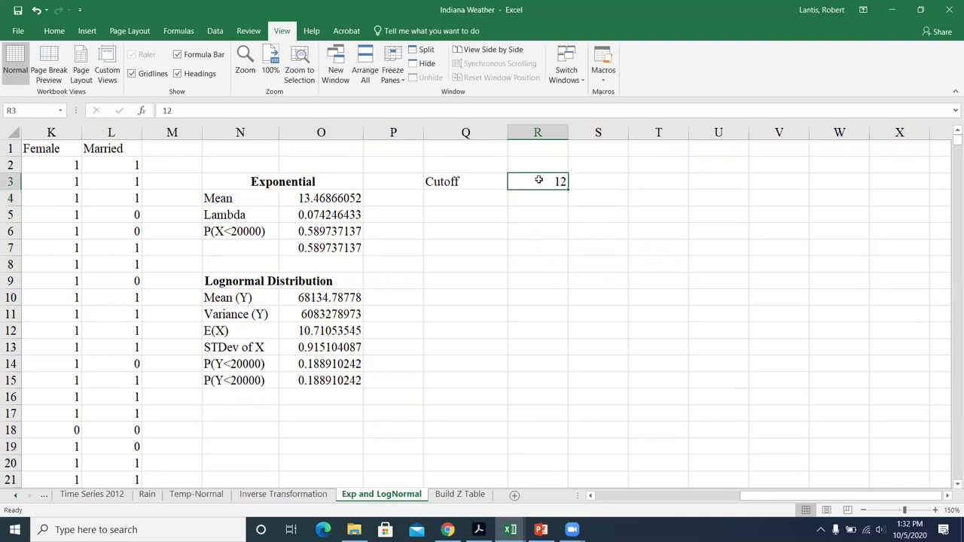
pyautogui.write('16')
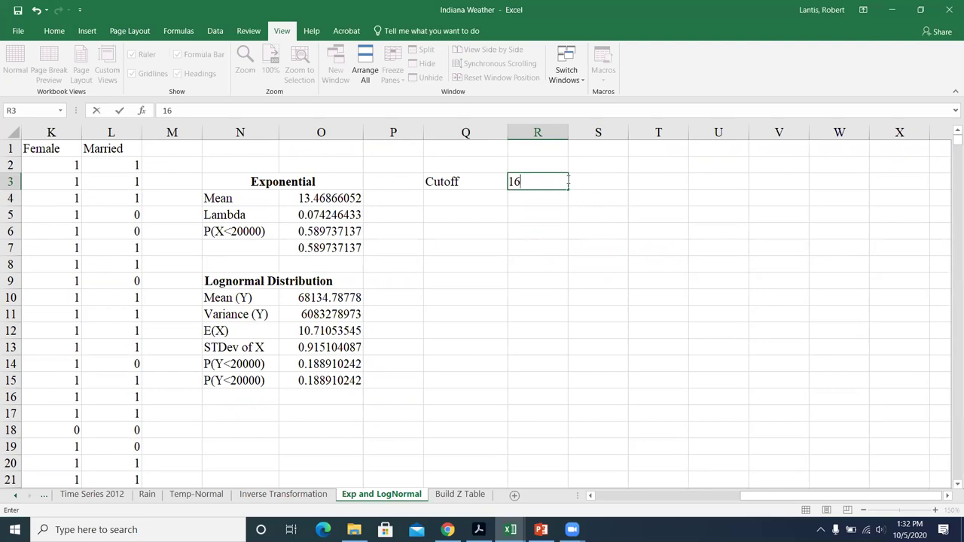
pyautogui.press('Return')
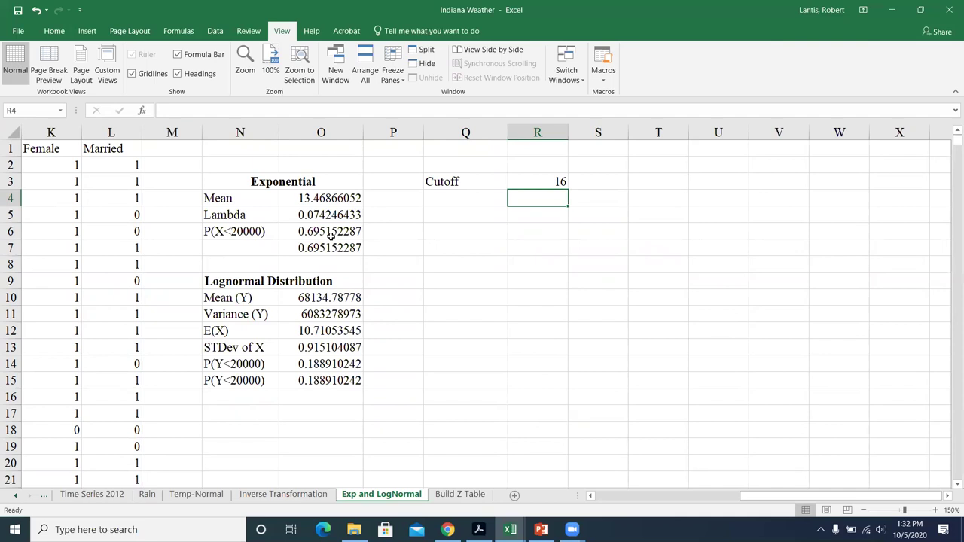
# Set the cutoff in cell R3 back to 12, discarding a mistaken entry of 40000.
pyautogui.click(545, 180)
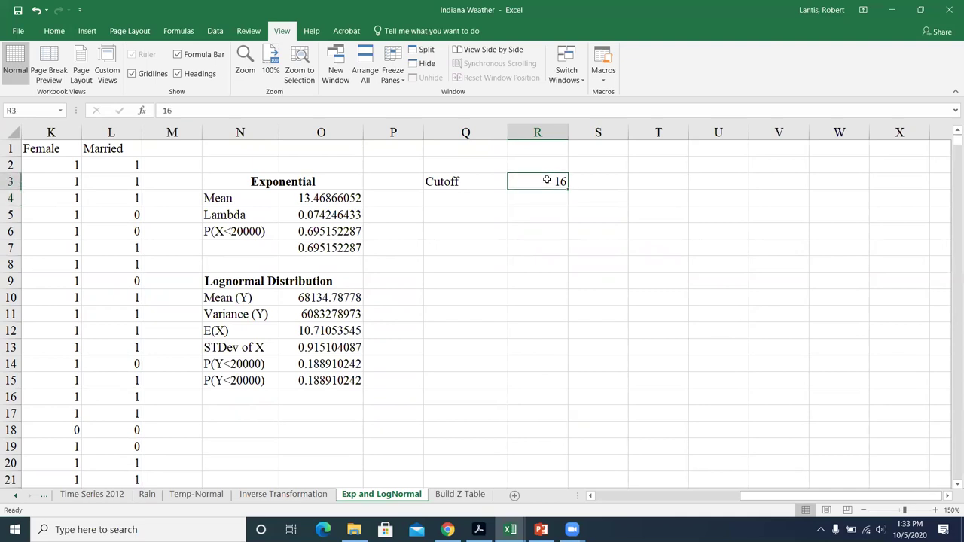
pyautogui.write('40000')
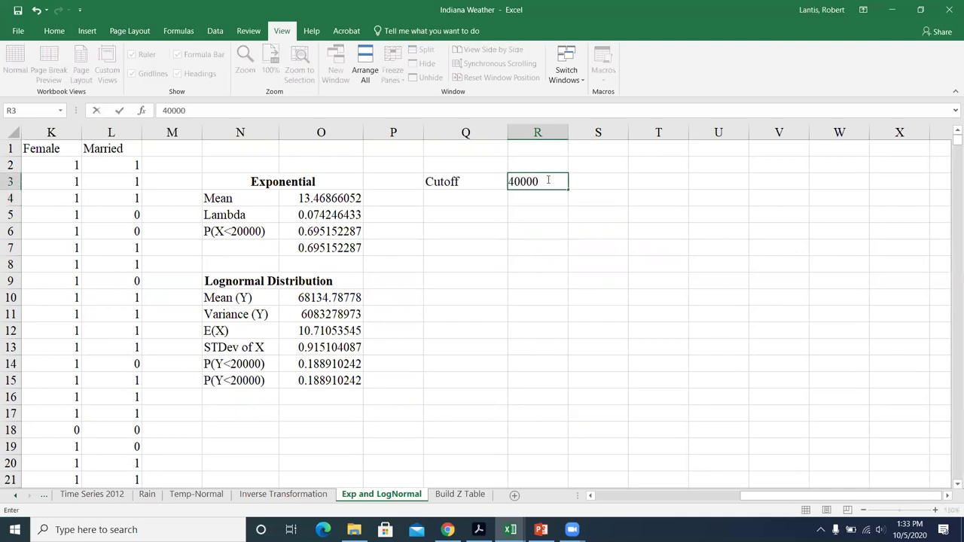
pyautogui.press('BackSpace')
pyautogui.press('BackSpace')
pyautogui.press('BackSpace')
pyautogui.press('BackSpace')
pyautogui.press('BackSpace')
pyautogui.write('12')
pyautogui.press('Return')
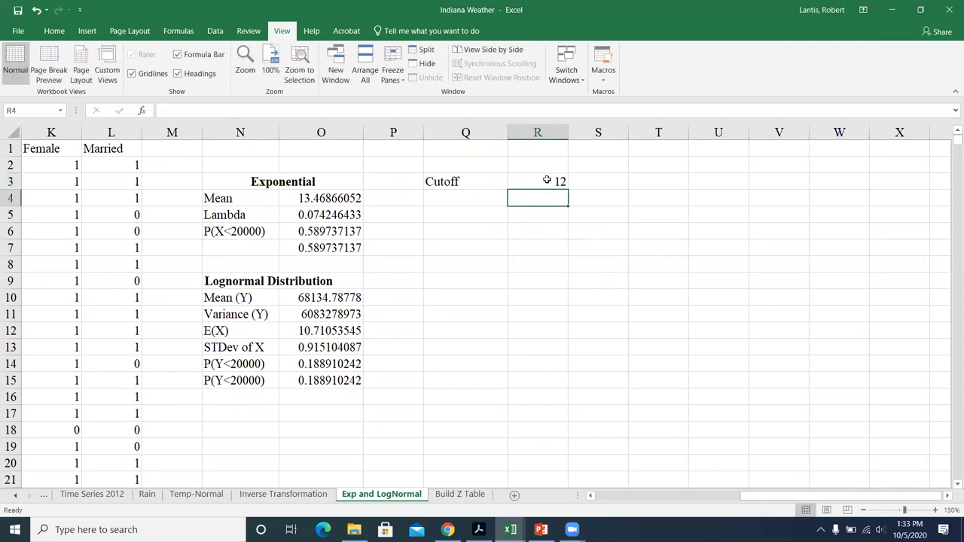
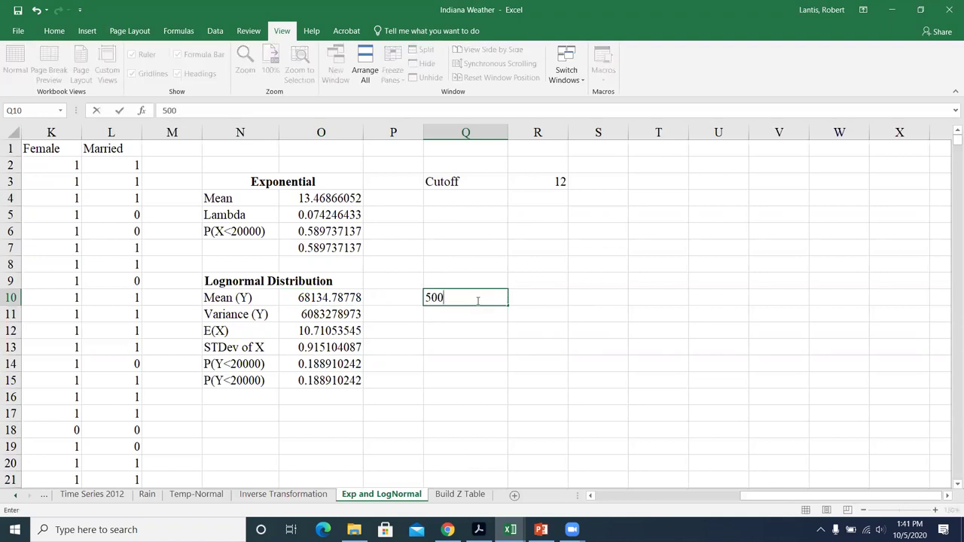
# Shorten the entry in Q10 to 5, and enter 500 in P10 beside Mean (Y) and 5 in P11 beside Variance (Y).
pyautogui.press('BackSpace')
pyautogui.press('BackSpace')
pyautogui.press('Left')
pyautogui.write('500')
pyautogui.press('Return')
pyautogui.write('5')
pyautogui.press('Return')
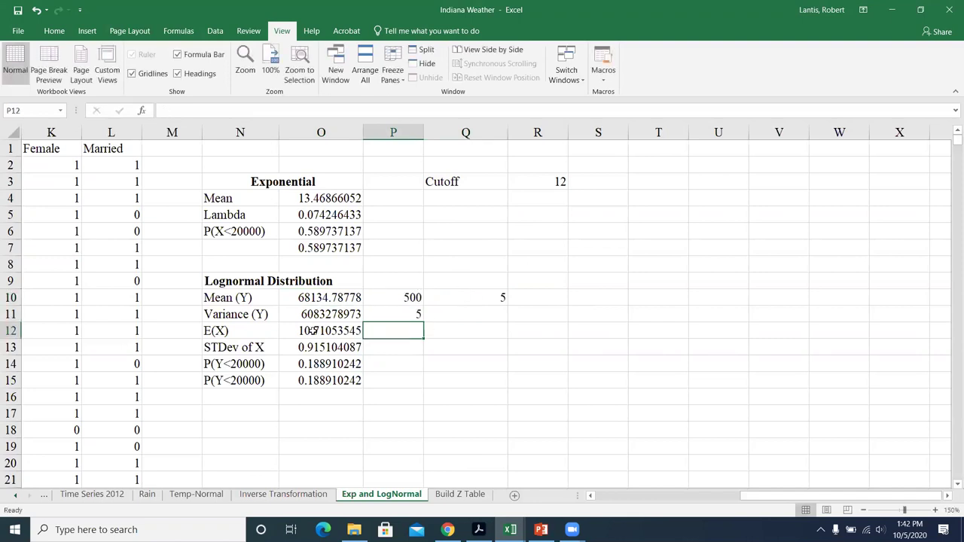
# Examine the E(X) formula in O12 and the STDev of X formula in O13.
pyautogui.click(312, 328)
pyautogui.doubleClick(312, 329)
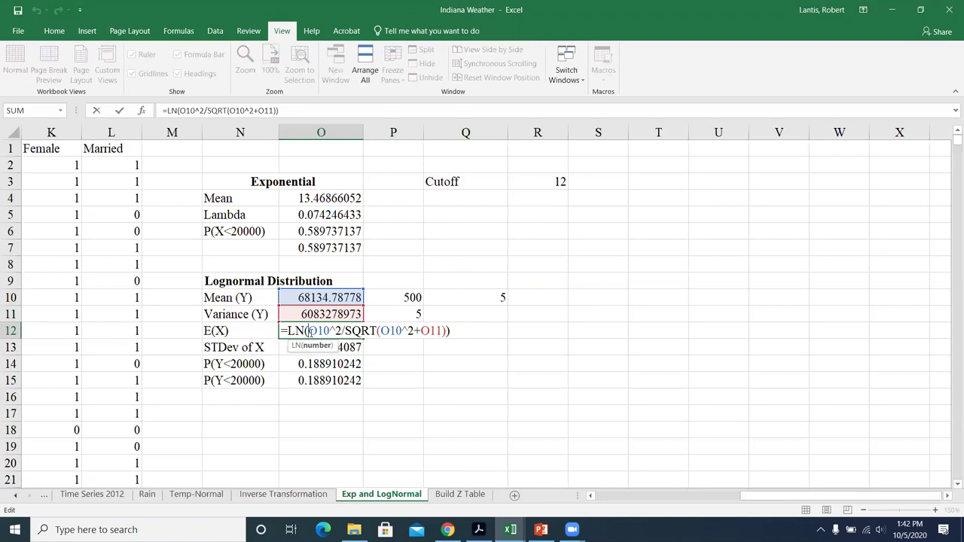
pyautogui.press('Return')
pyautogui.doubleClick(308, 345)
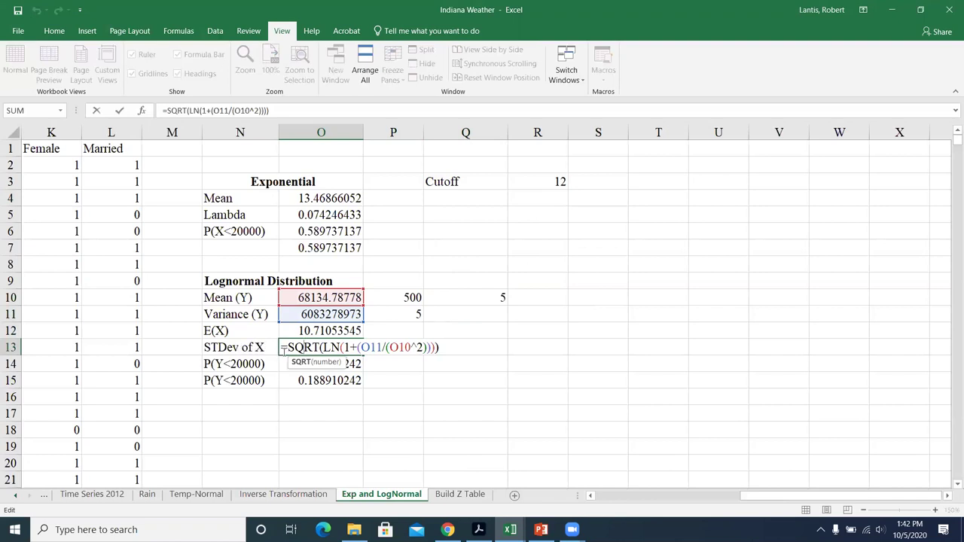
pyautogui.press('Return')
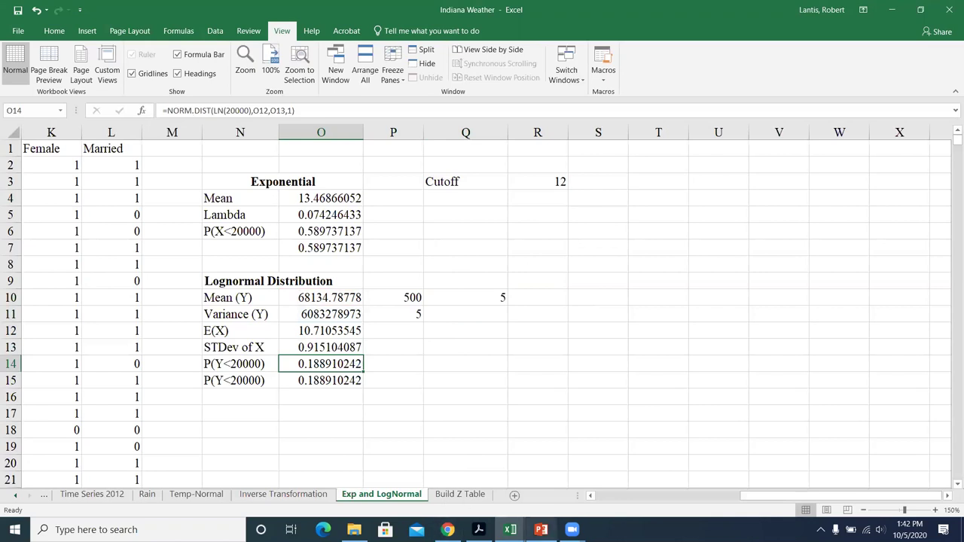
# Switch to PowerPoint to review the expected value and standard deviation formulas on the Lognormal Distribution slide, and return to the Excel workbook.
pyautogui.click(541, 530)
pyautogui.press('Up')
pyautogui.press('Up')
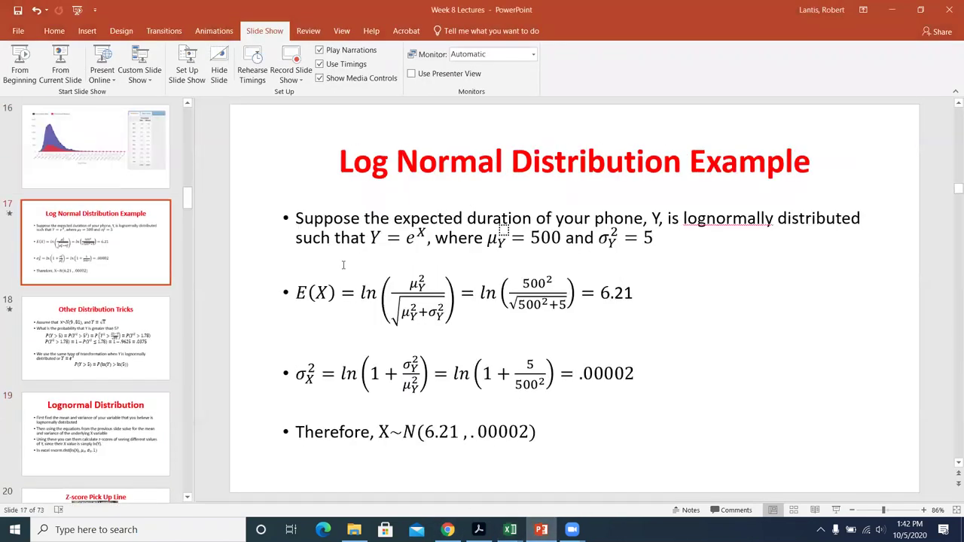
pyautogui.press('Up')
pyautogui.press('Up')
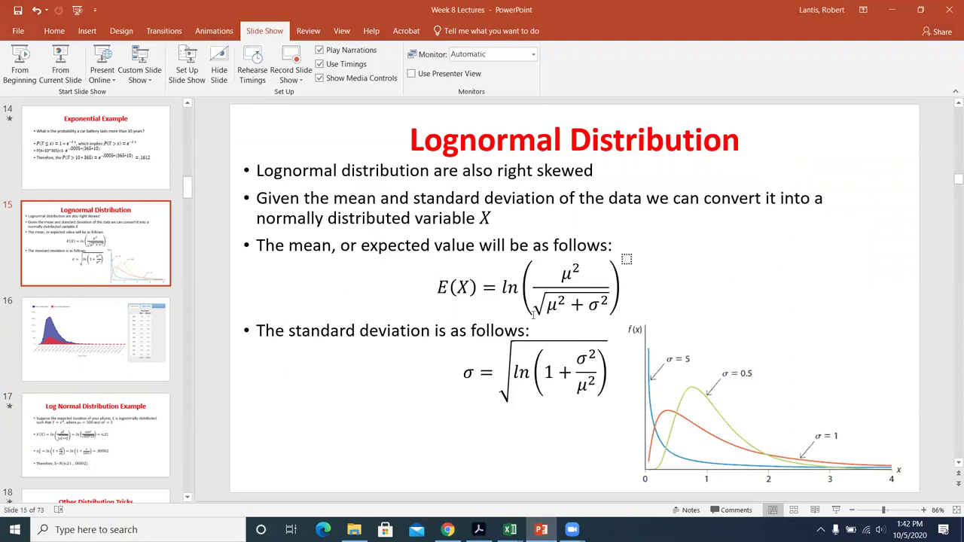
pyautogui.click(892, 9)
# Recheck the E(X) formula in O12, and fill the formulas from O12:O13 across into P12:P13.
pyautogui.doubleClick(324, 329)
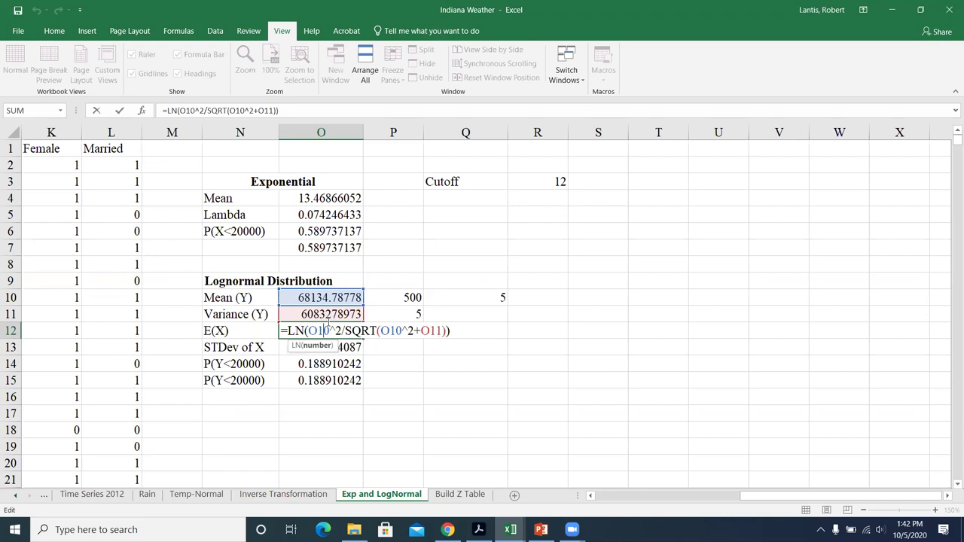
pyautogui.press('Return')
pyautogui.moveTo(329, 329); pyautogui.dragTo(339, 342)
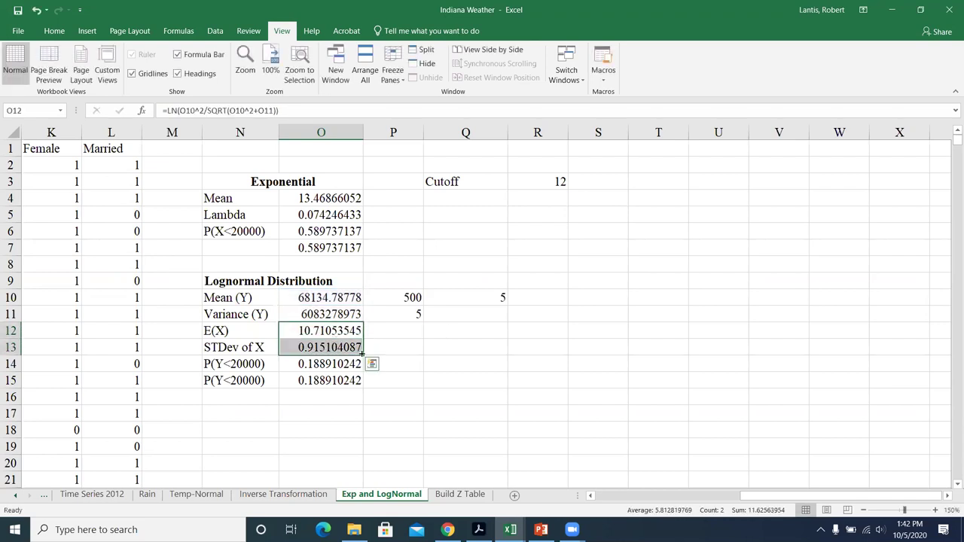
pyautogui.moveTo(402, 354); pyautogui.dragTo(403, 352)
pyautogui.click(405, 334)
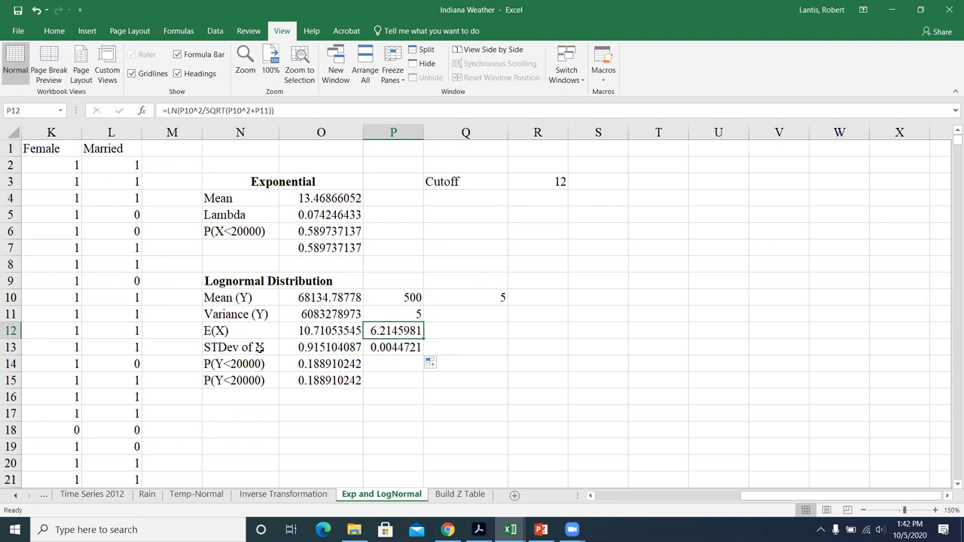
pyautogui.click(388, 348)
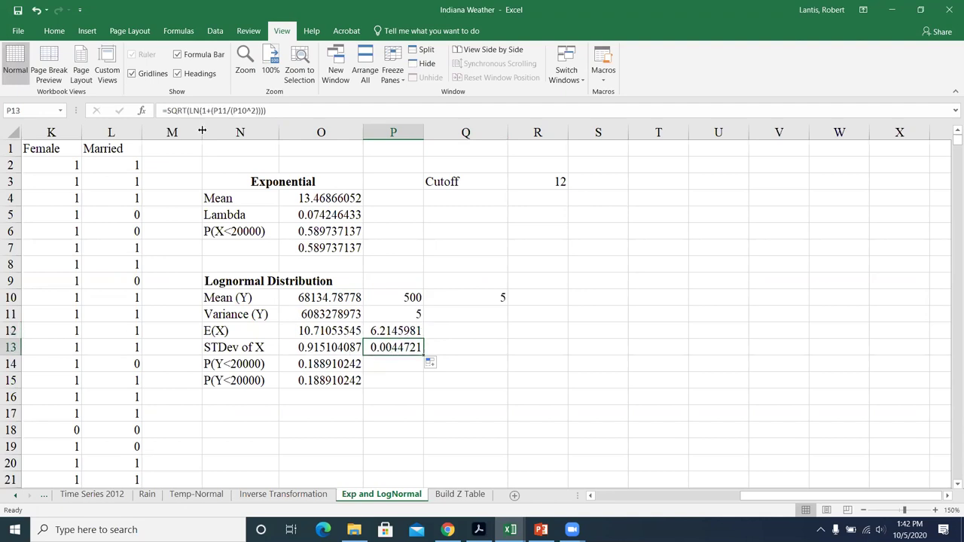
# Square the standard deviation of X in cell Q13 with the formula =P13^2.
pyautogui.click(442, 342)
pyautogui.write('=')
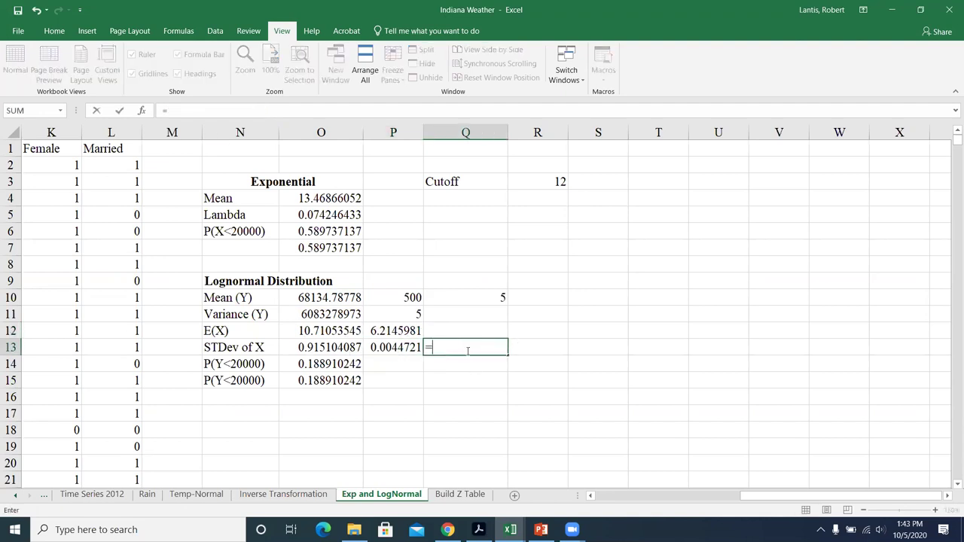
pyautogui.press('Left')
pyautogui.write('^2')
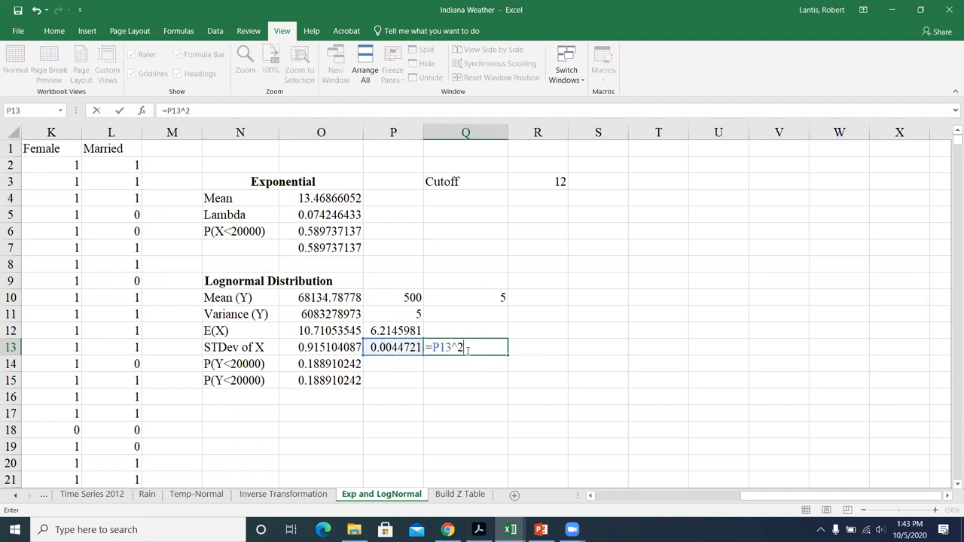
pyautogui.press('Return')
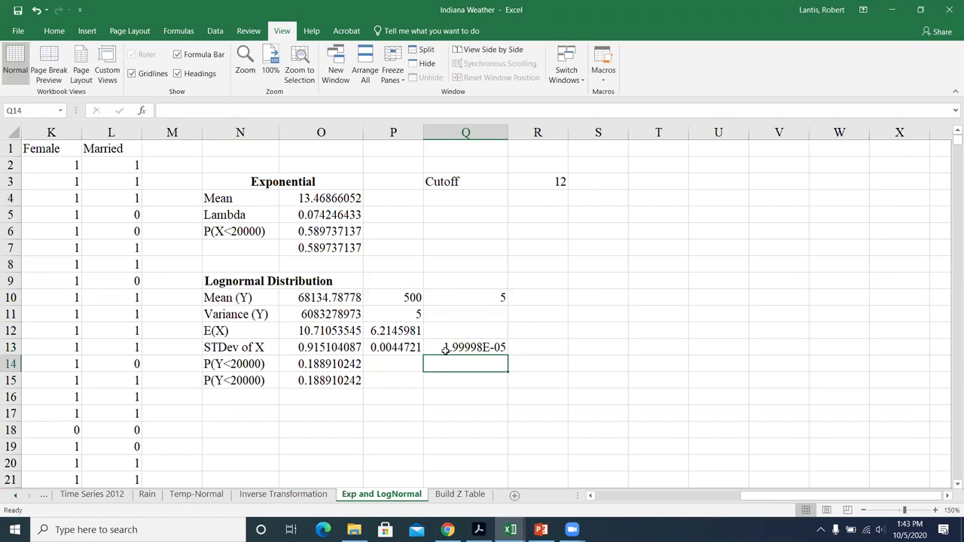
# Switch to PowerPoint to compare the squared value with the Log Normal Distribution Example slide, and return to the workbook.
pyautogui.click(544, 528)
pyautogui.click(116, 434)
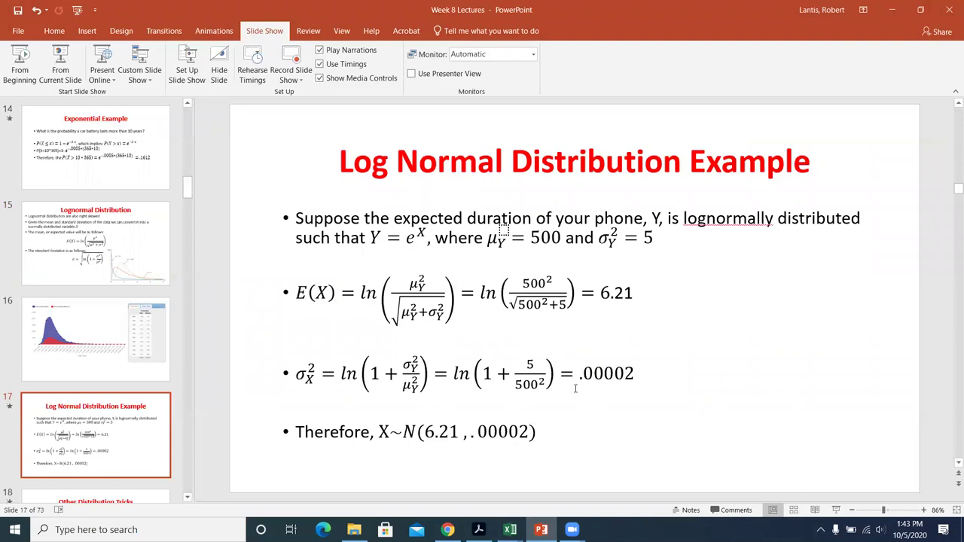
pyautogui.click(892, 10)
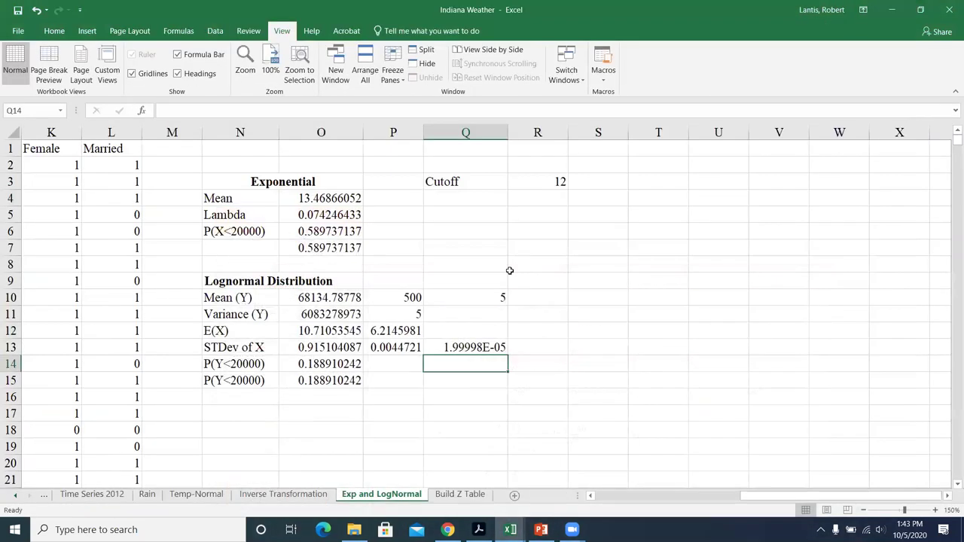
# Clear the squared standard deviation from cell Q13.
pyautogui.click(451, 340)
pyautogui.press('Delete')
# Enter =NORM.DIST(LN(20000),P12,P13,1) in cell P14 to calculate the cumulative probability from the new mean and standard deviation.
pyautogui.click(390, 365)
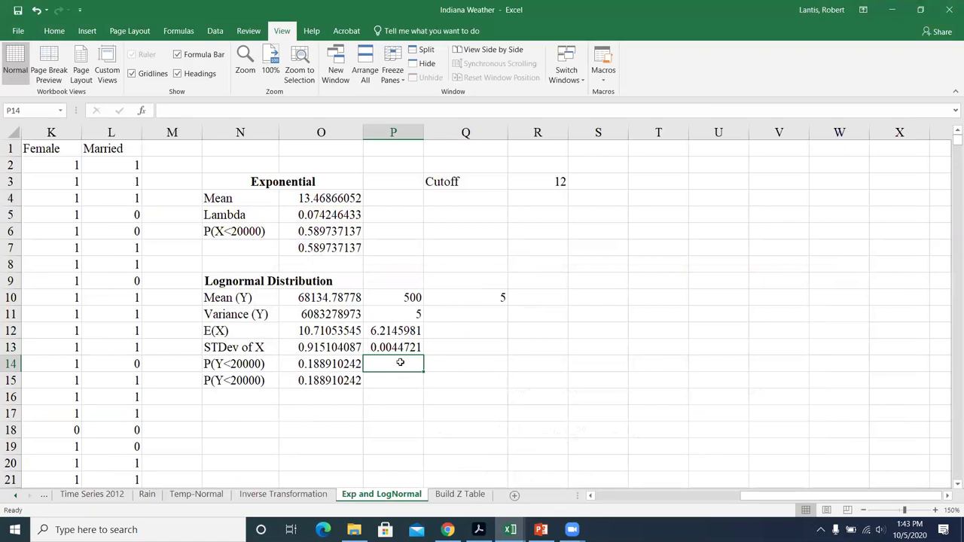
pyautogui.write('=')
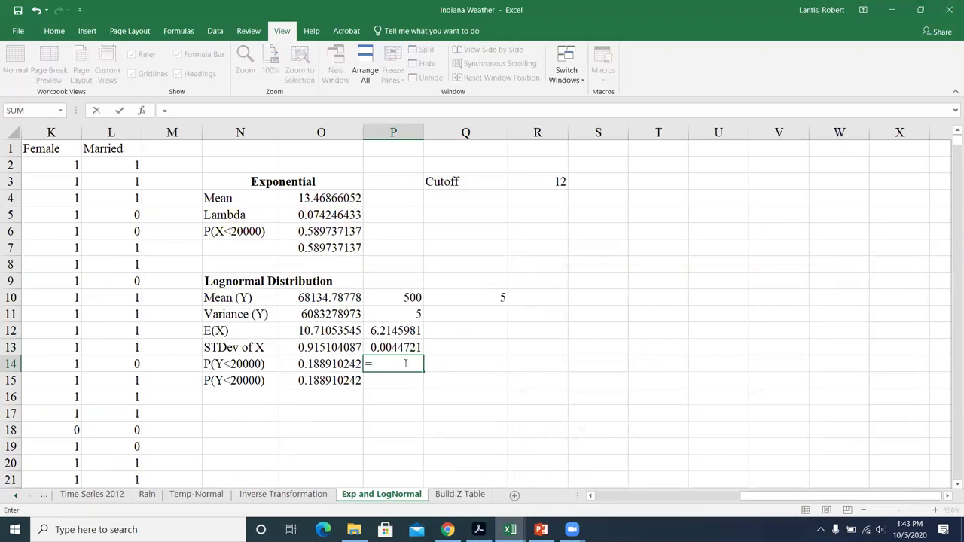
pyautogui.write('norm.dist(')
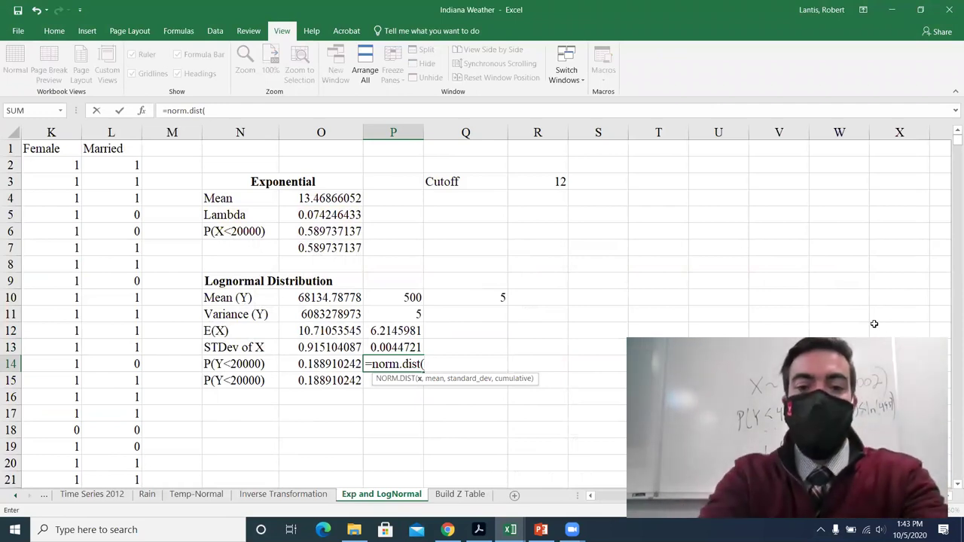
pyautogui.write('ln(')
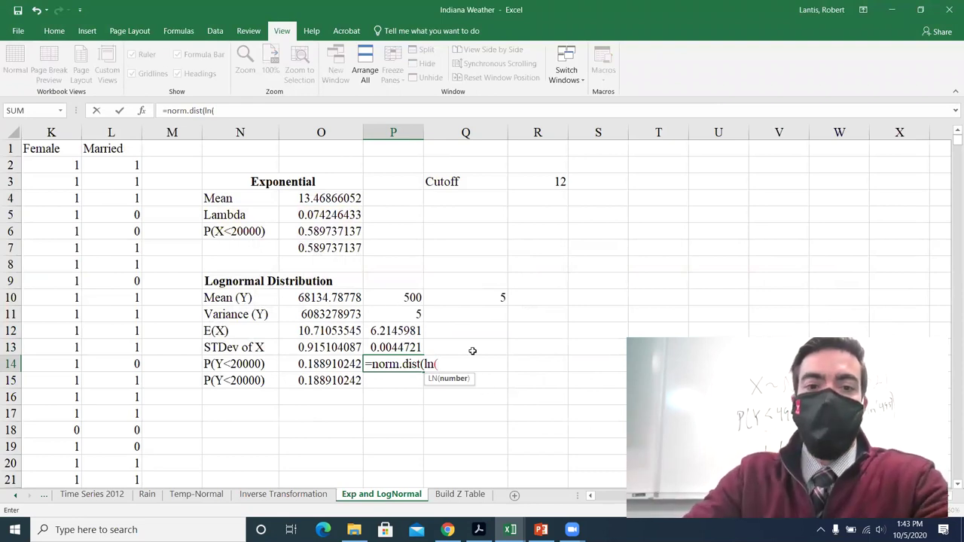
pyautogui.write('20000')
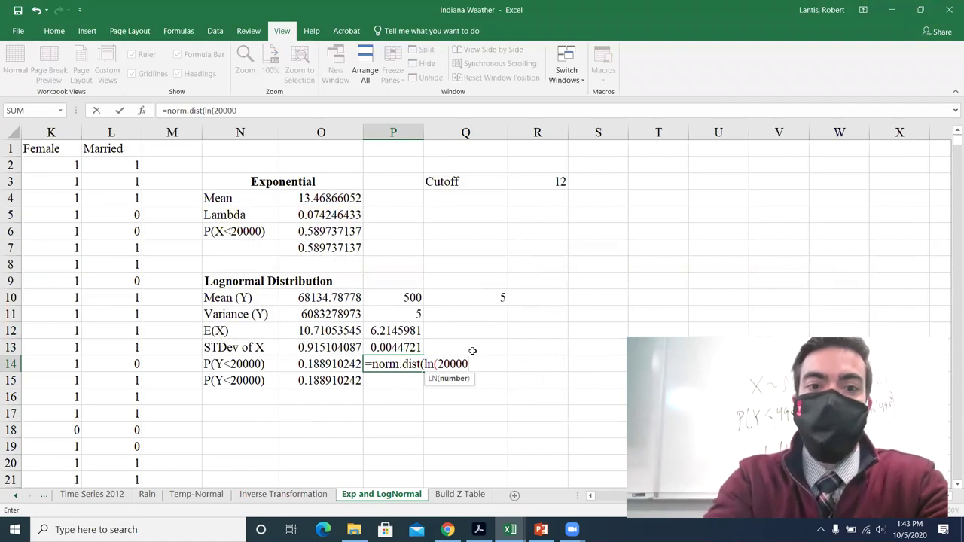
pyautogui.write(')')
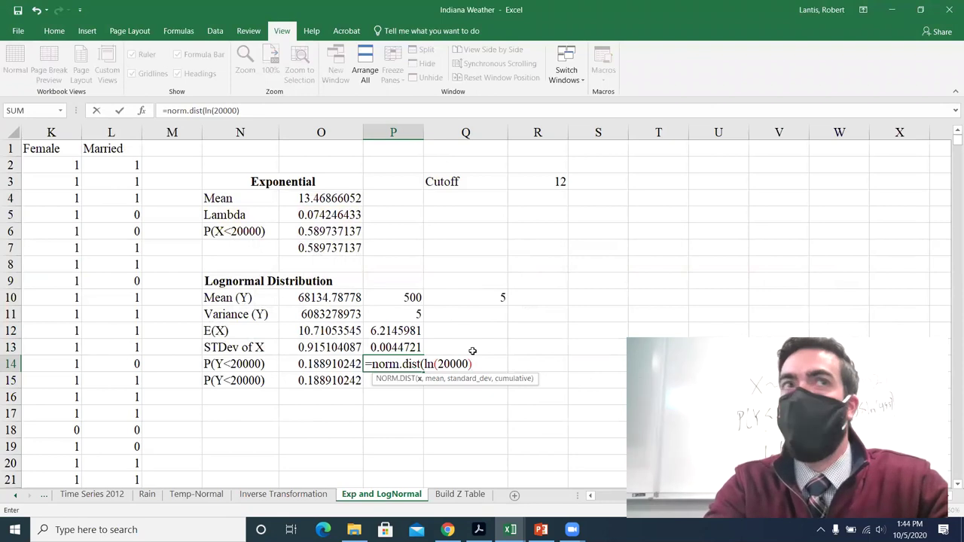
pyautogui.write(',')
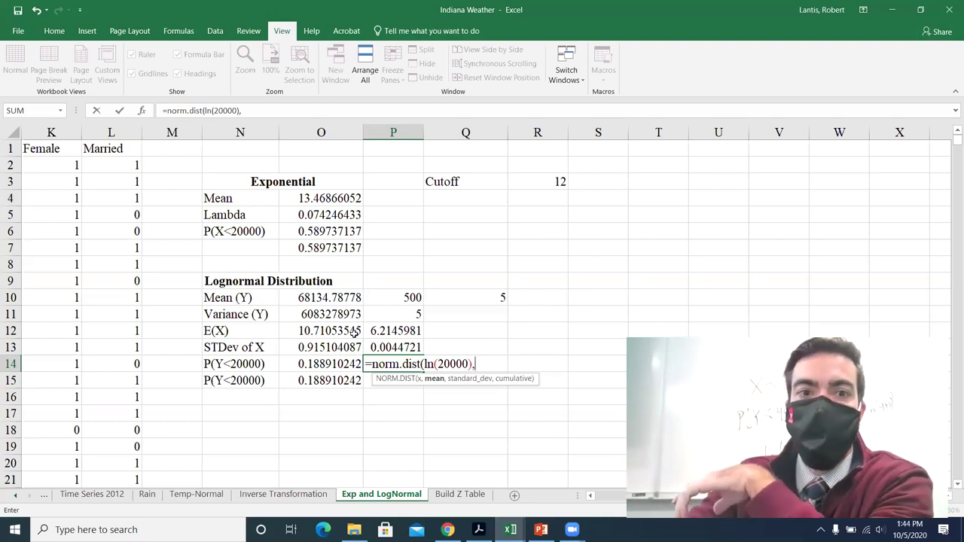
pyautogui.click(384, 330)
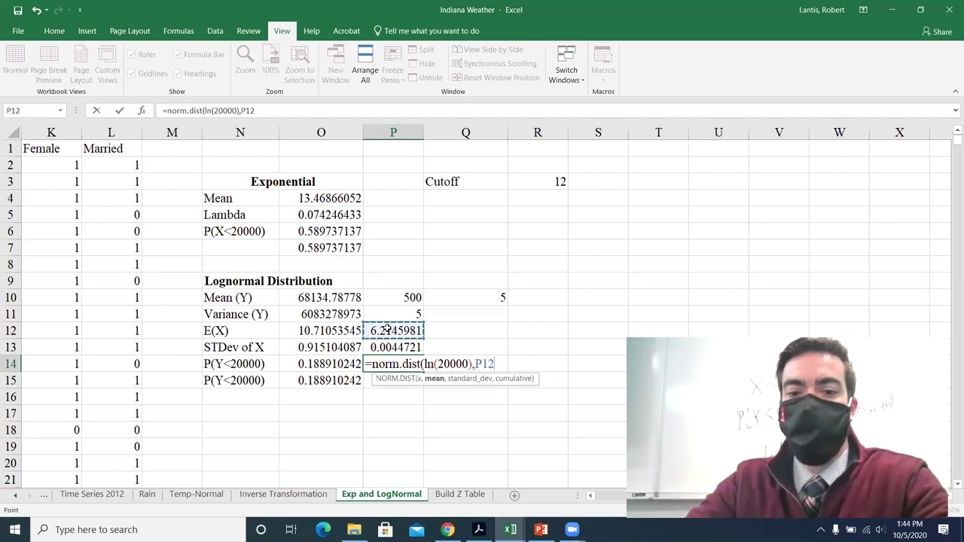
pyautogui.write(',')
pyautogui.click(386, 345)
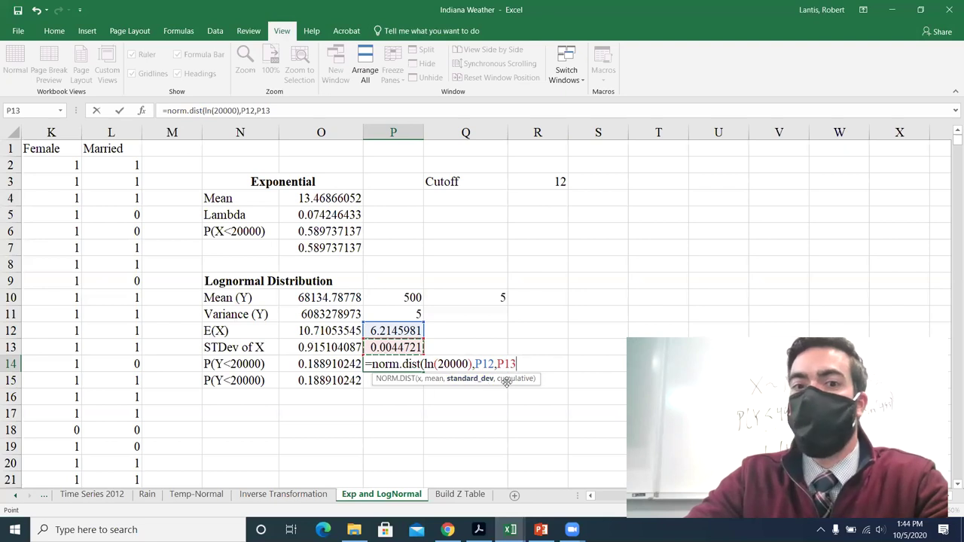
pyautogui.write(',1)')
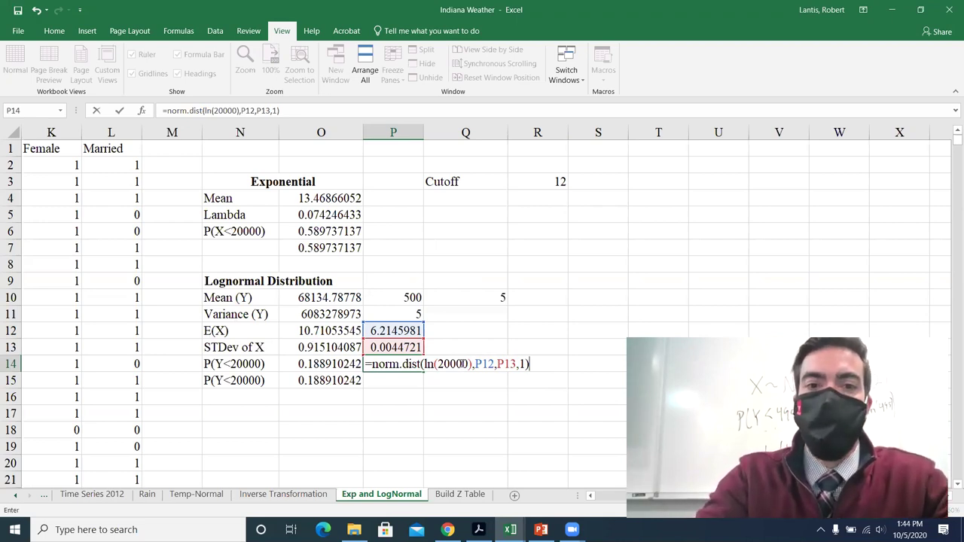
pyautogui.press('Return')
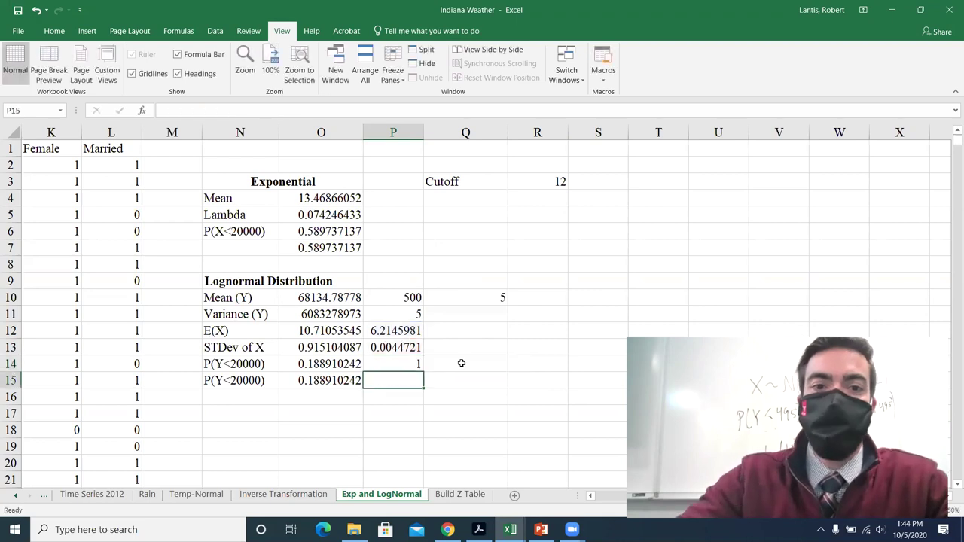
# Change the value inside LN in the P14 formula to 495.
pyautogui.click(405, 360)
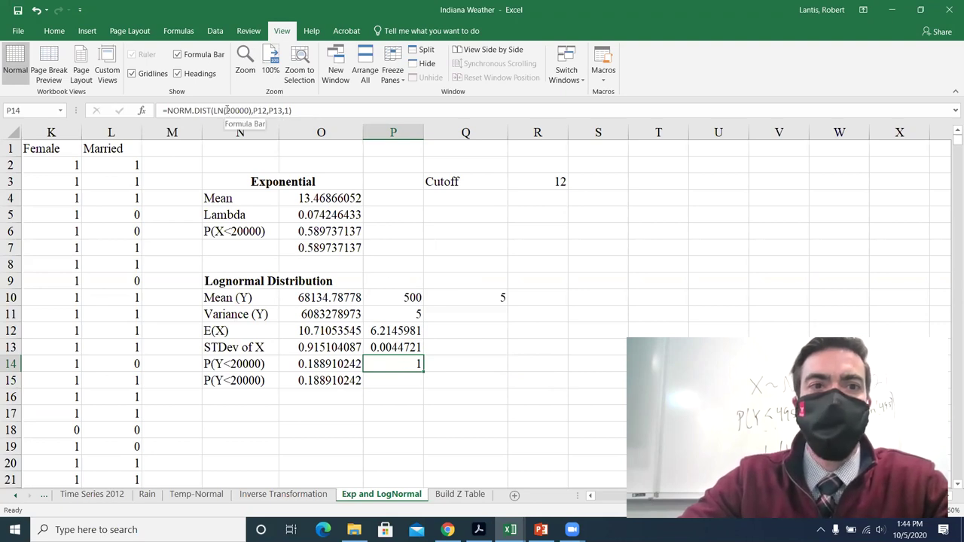
pyautogui.moveTo(225, 110); pyautogui.dragTo(245, 110)
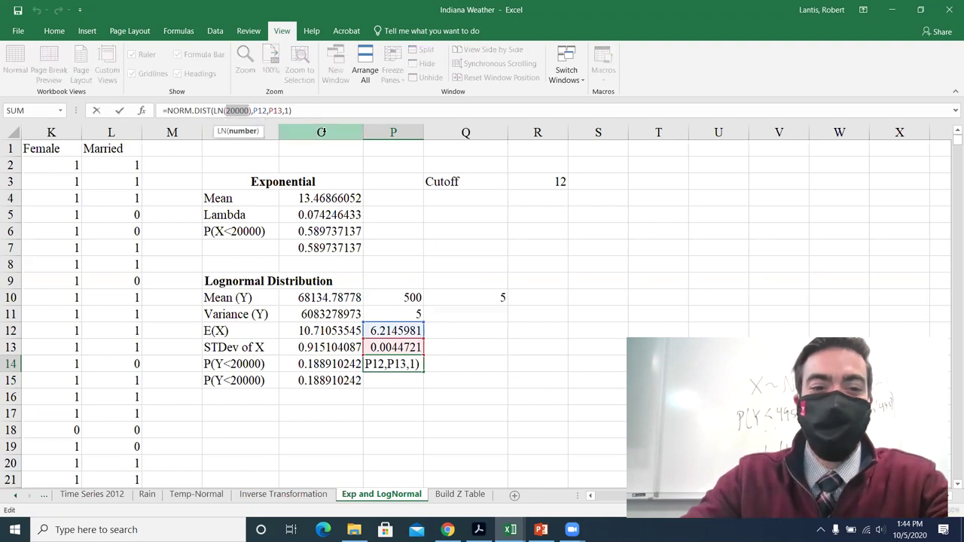
pyautogui.write('495')
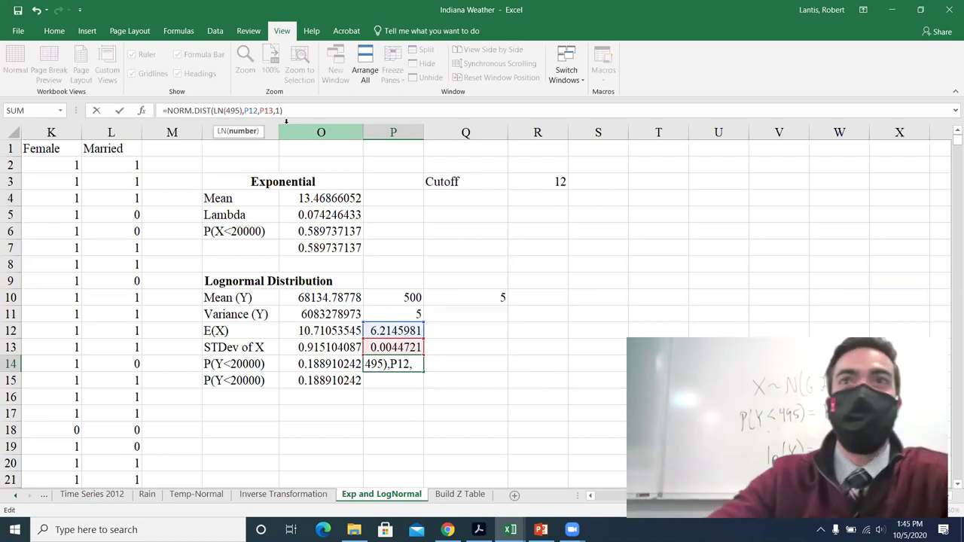
pyautogui.press('Return')
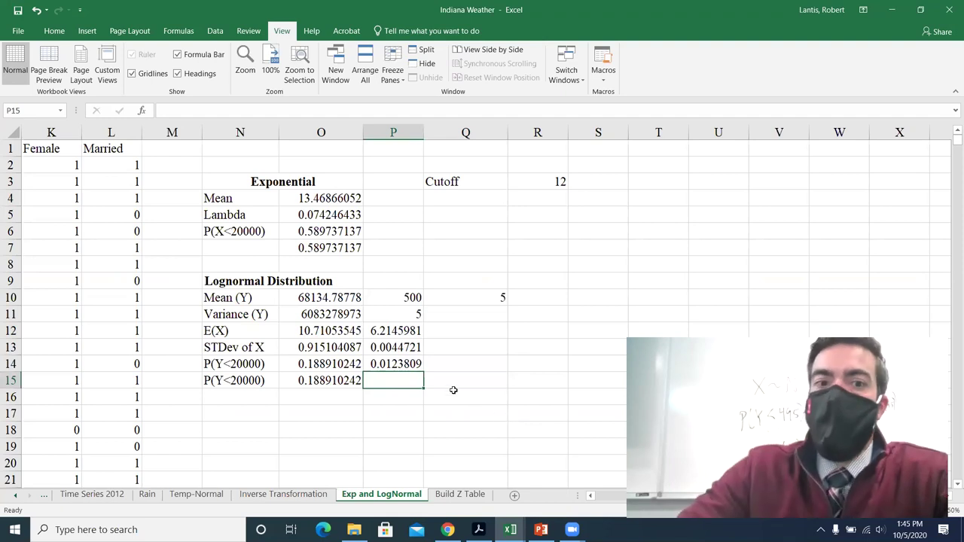
# Enter =LOGNORM.DIST(495,P12,P13,1) in cell P15 to calculate the same probability directly from the lognormal distribution.
pyautogui.write('=')
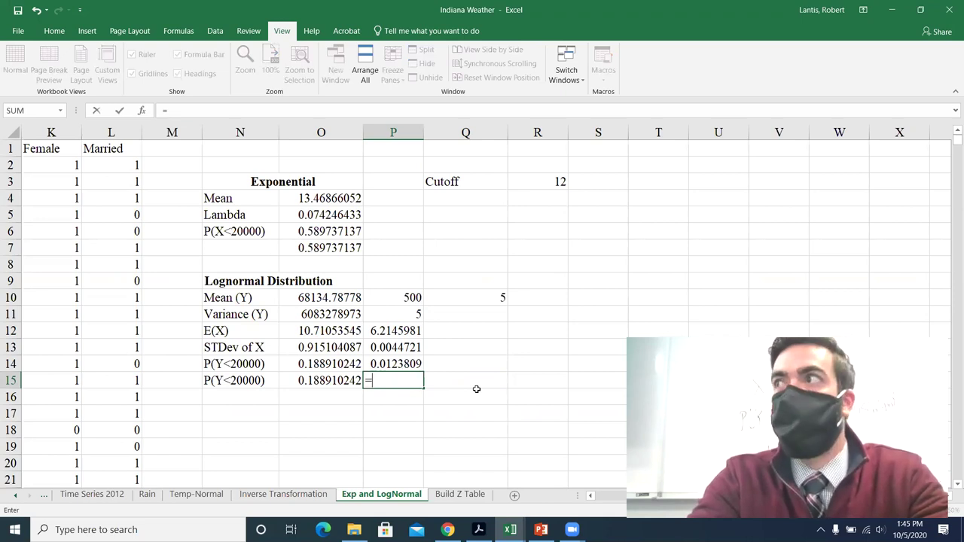
pyautogui.write('lognor')
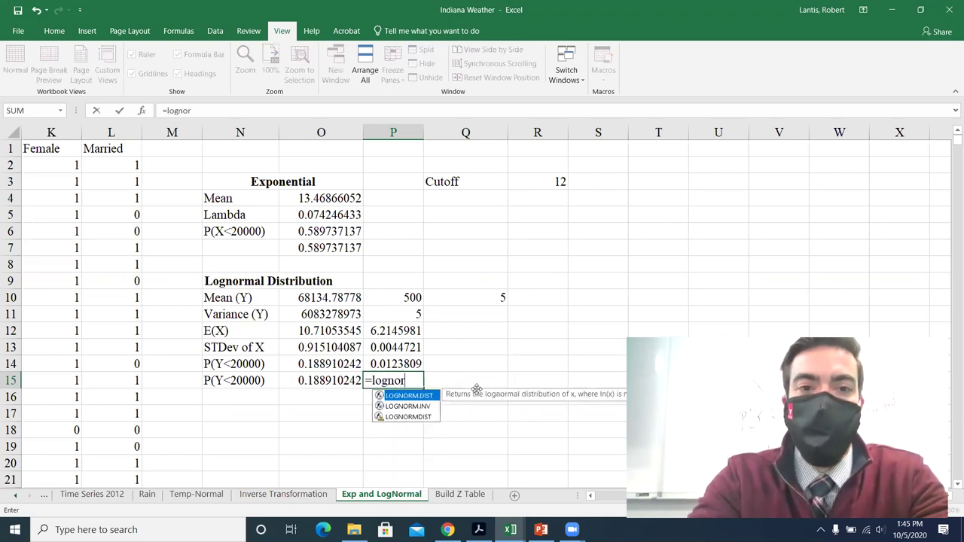
pyautogui.write('m.dist(')
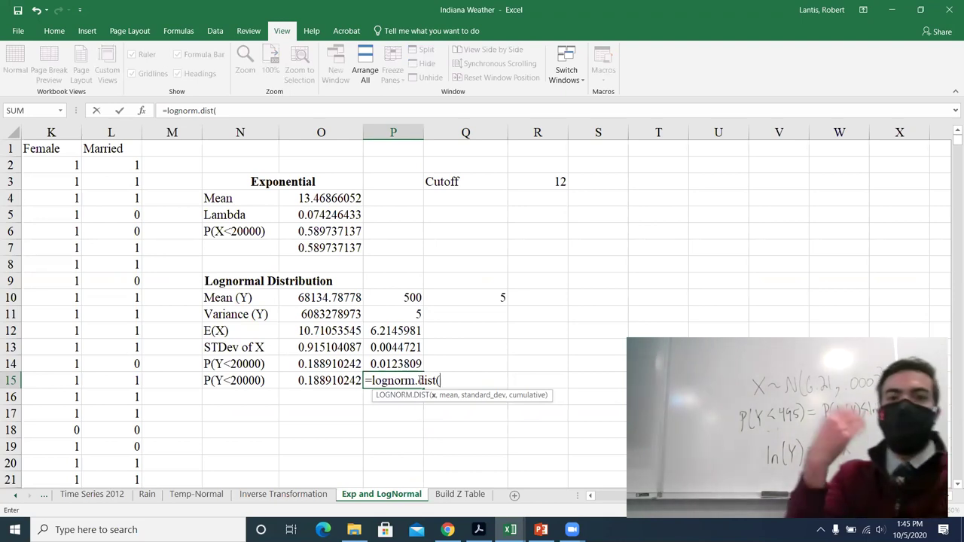
pyautogui.write('495')
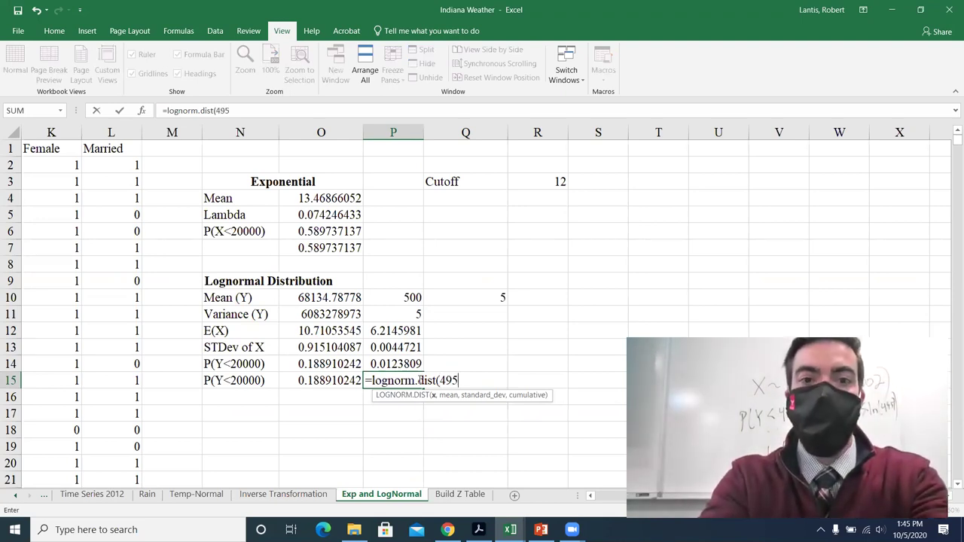
pyautogui.write(',')
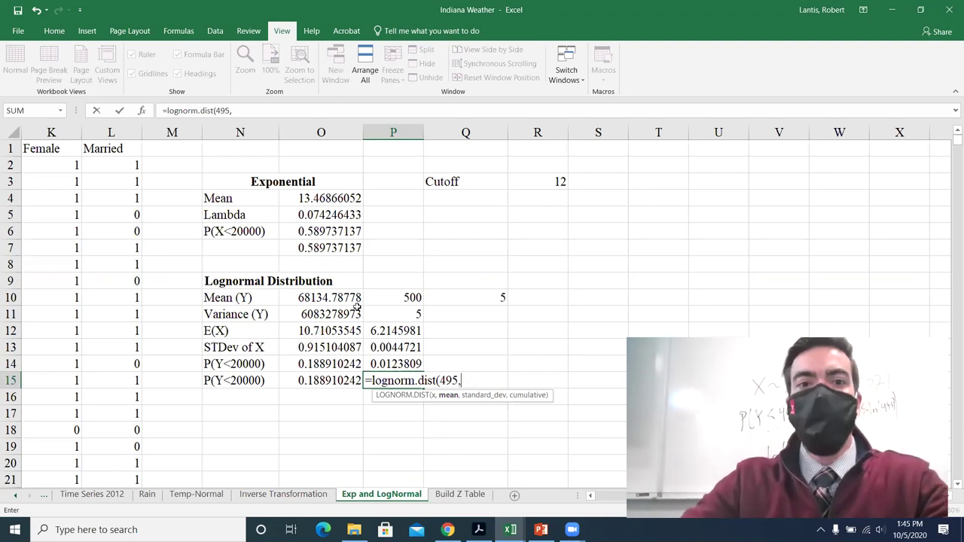
pyautogui.click(385, 331)
pyautogui.write(',')
pyautogui.click(380, 347)
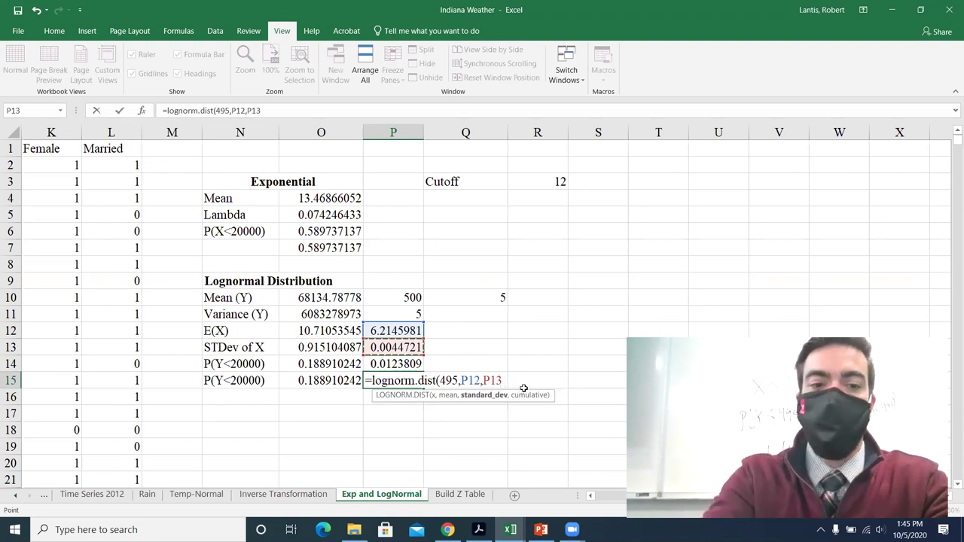
pyautogui.write(',1)')
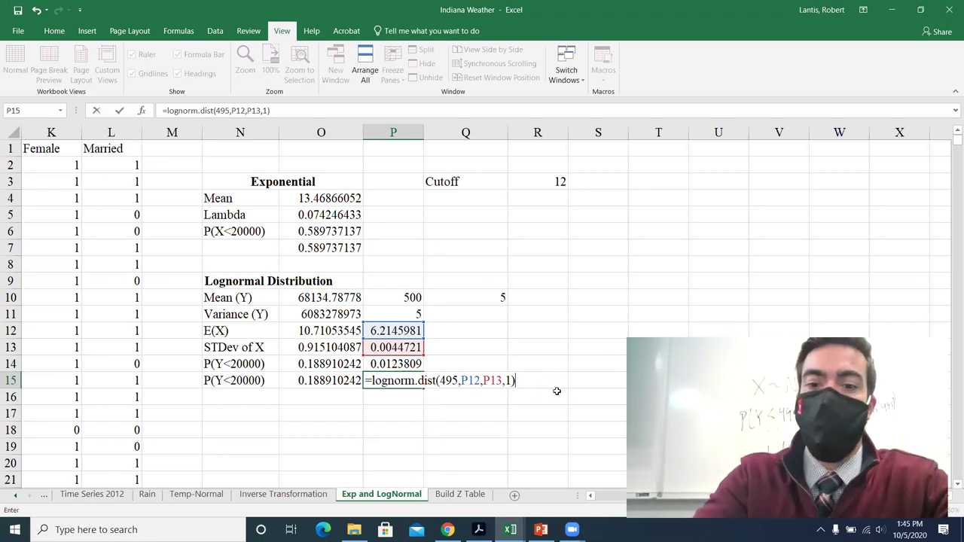
pyautogui.press('Return')
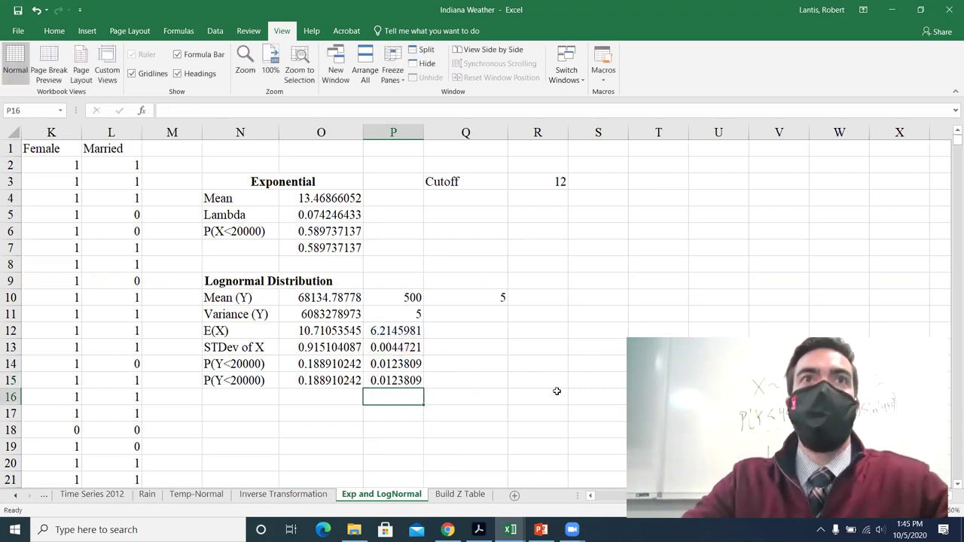
# Inspect the NORM.DIST formula in P14 and the LOGNORM.DIST formula in P15 to compare their arguments.
pyautogui.click(397, 364)
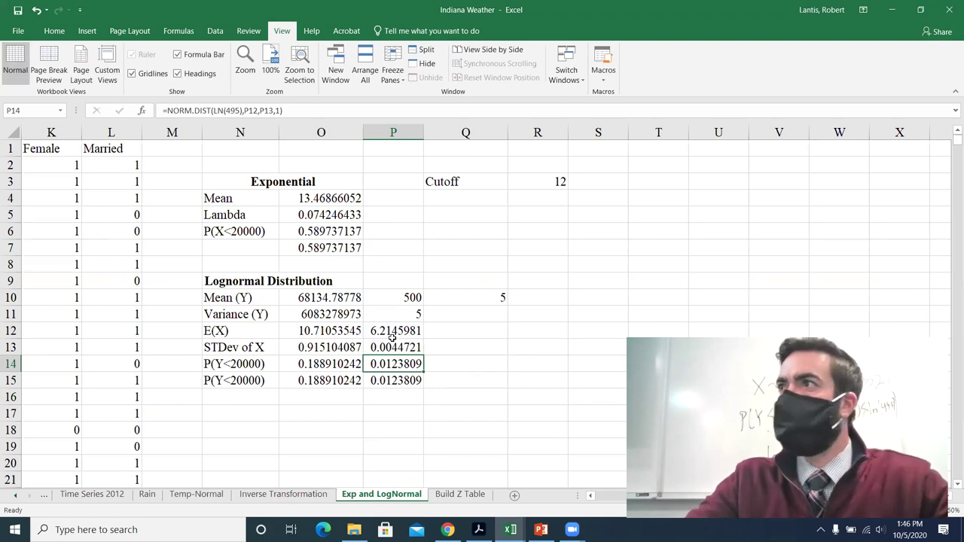
pyautogui.doubleClick(391, 366)
pyautogui.click(394, 380)
pyautogui.doubleClick(394, 380)
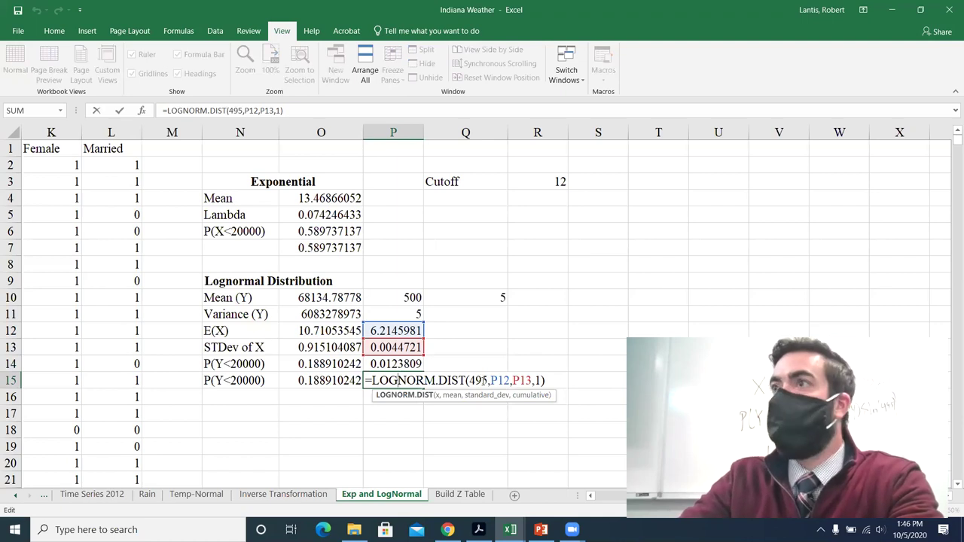
pyautogui.click(410, 364)
pyautogui.doubleClick(410, 364)
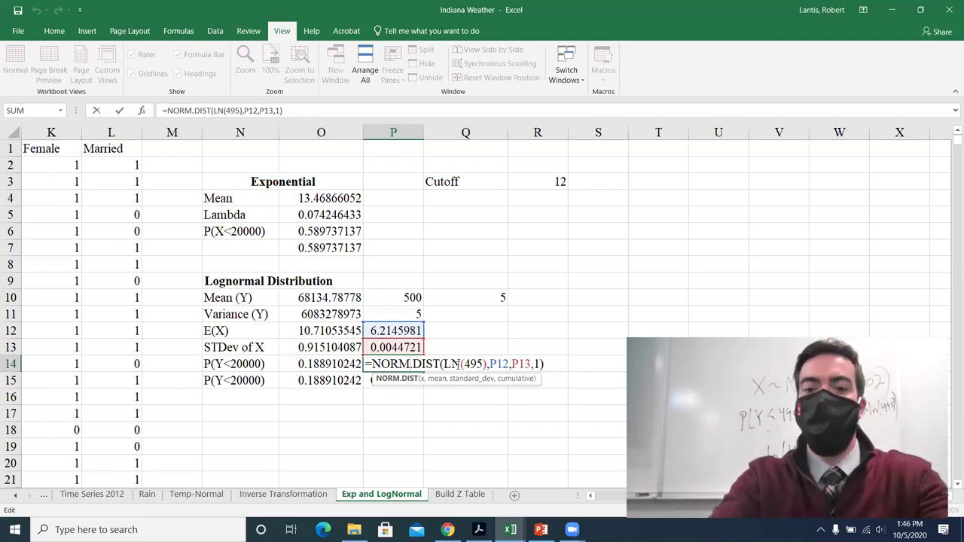
pyautogui.press('Return')
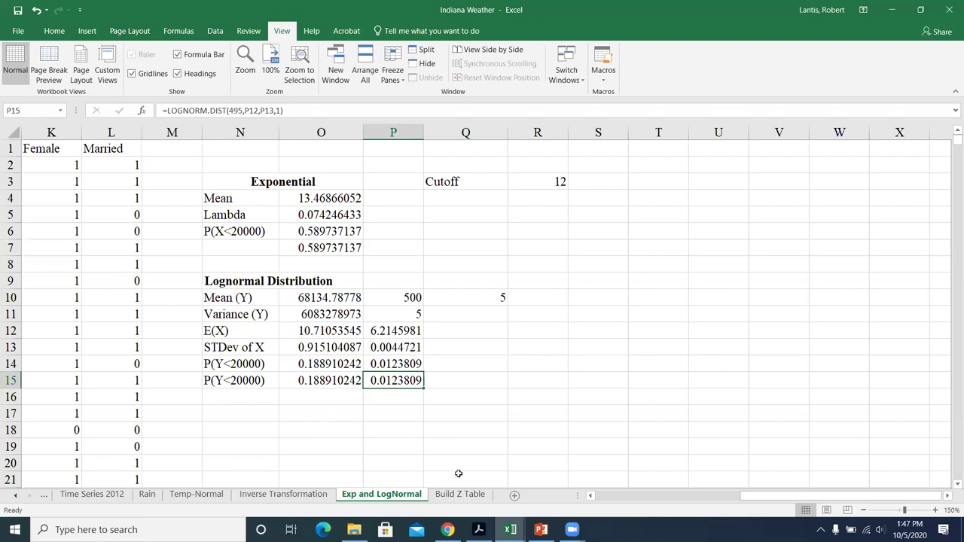
# Examine the Income histogram below the calculations, and switch to PowerPoint to view the Lognormal Distribution slide.
pyautogui.scroll(-4, 284, 467)
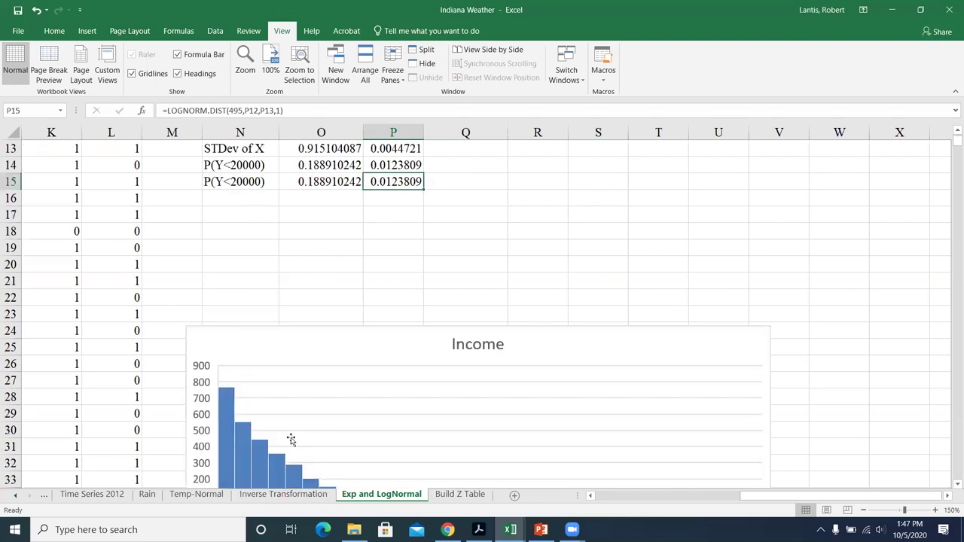
pyautogui.scroll(-3, 298, 411)
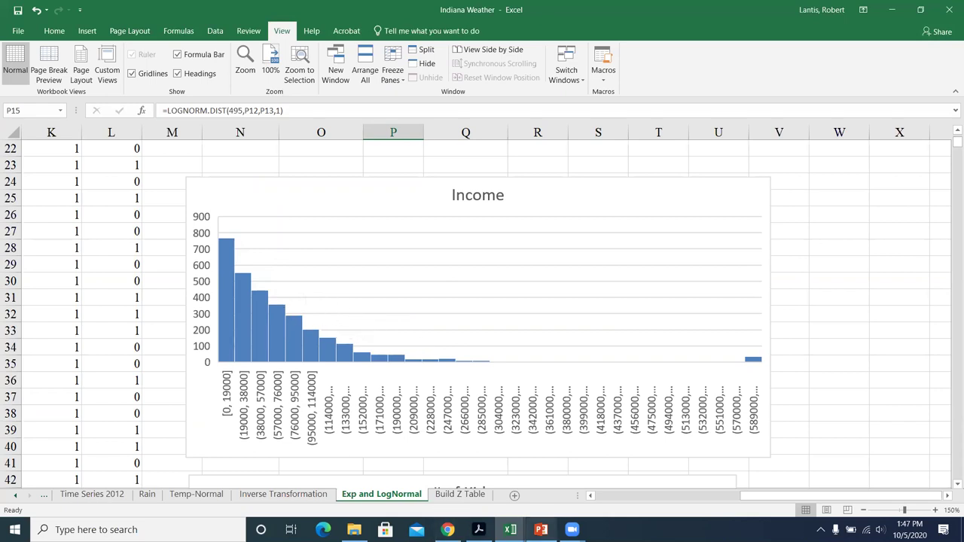
pyautogui.click(540, 530)
pyautogui.click(113, 252)
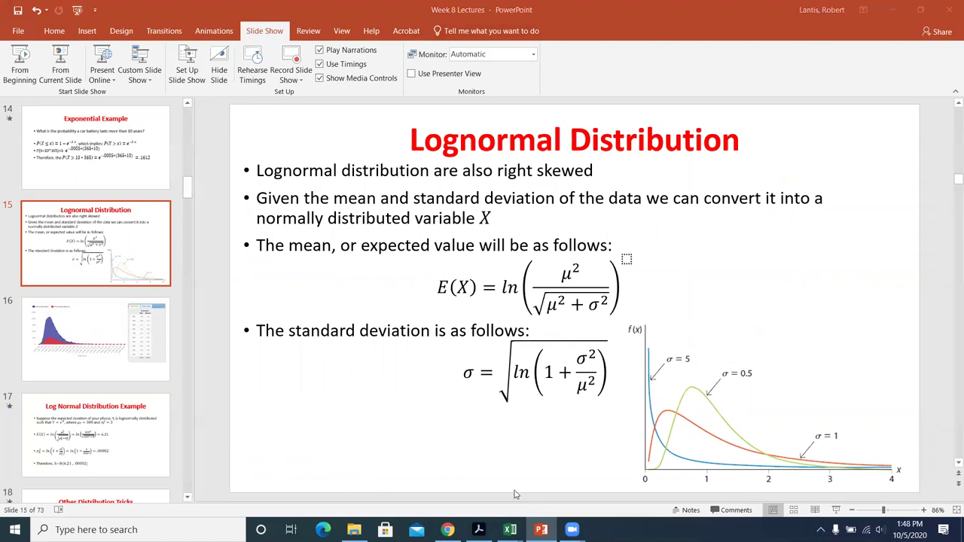
# Switch back to the Indiana Weather workbook in Excel and highlight the example calculations in P10:P15.
pyautogui.click(507, 529)
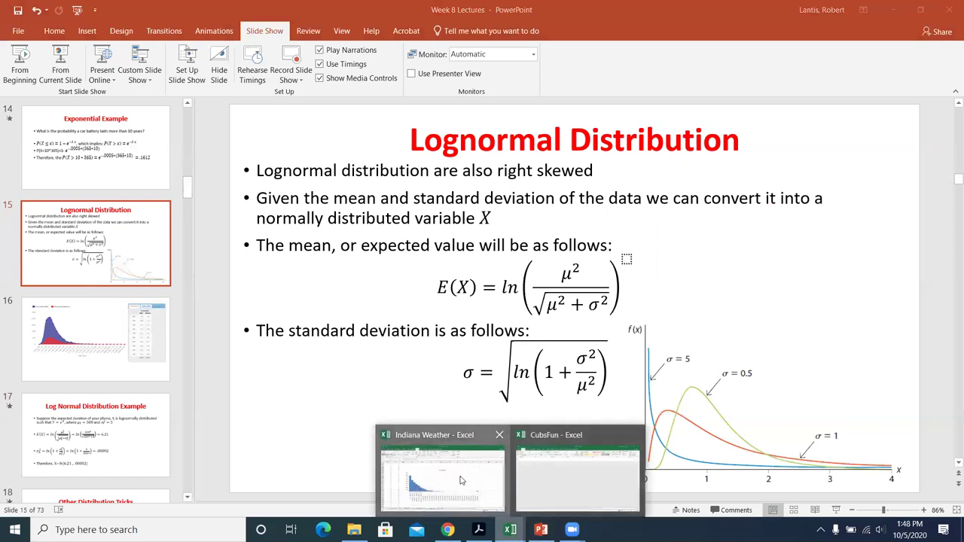
pyautogui.click(432, 473)
pyautogui.scroll(5, 419, 368)
pyautogui.scroll(2, 370, 339)
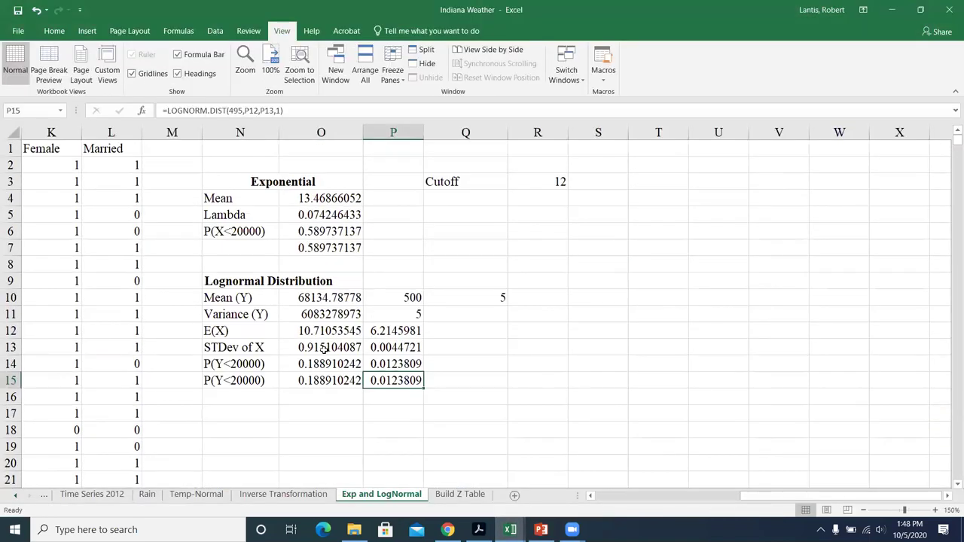
pyautogui.moveTo(393, 302); pyautogui.dragTo(388, 381)
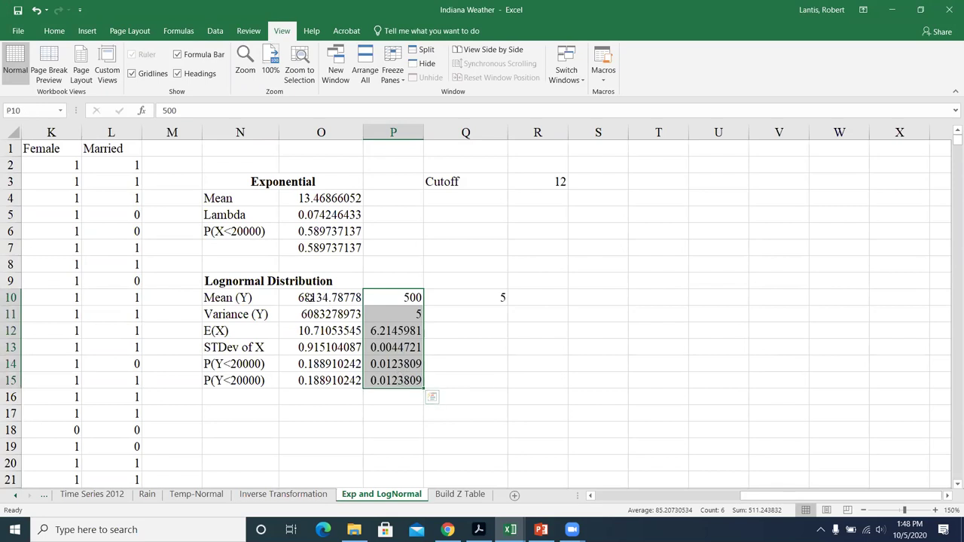
# Inspect the AVERAGE formula in O10 and the VAR.S formula in O11 against the Family_Inc column they reference.
pyautogui.click(312, 298)
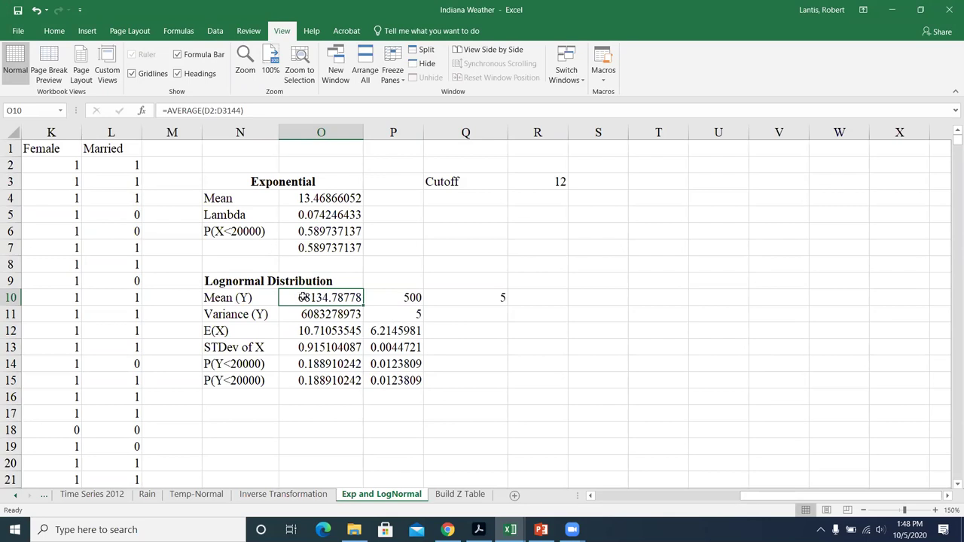
pyautogui.moveTo(768, 495); pyautogui.dragTo(659, 488)
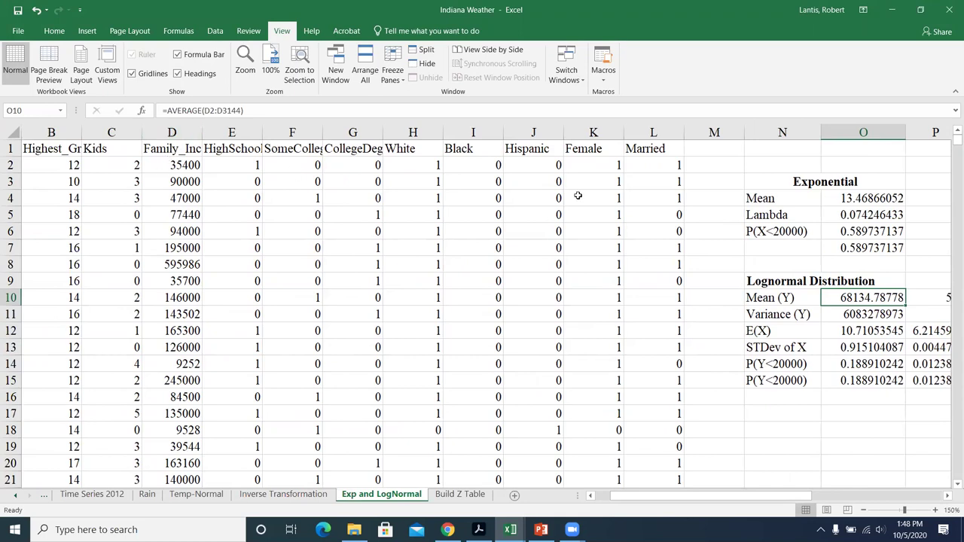
pyautogui.doubleClick(837, 294)
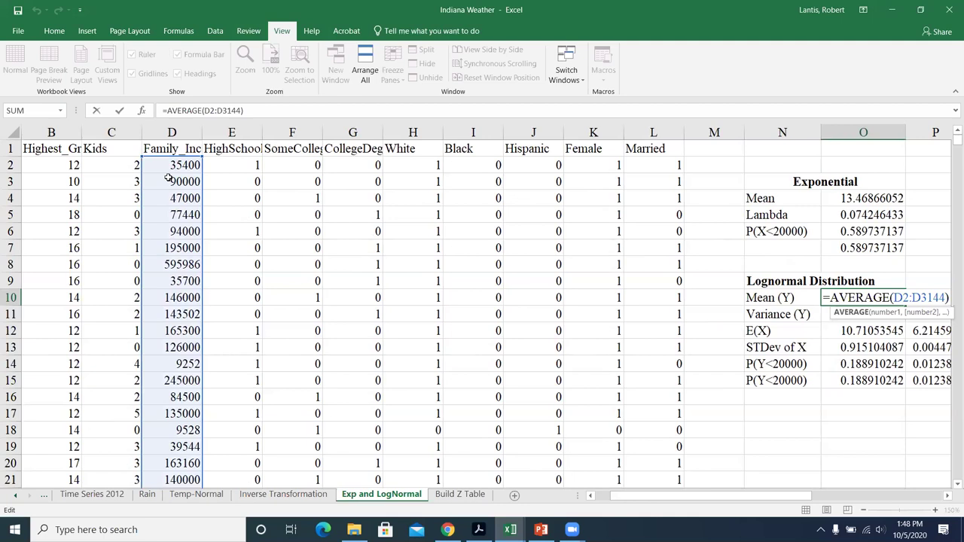
pyautogui.press('Return')
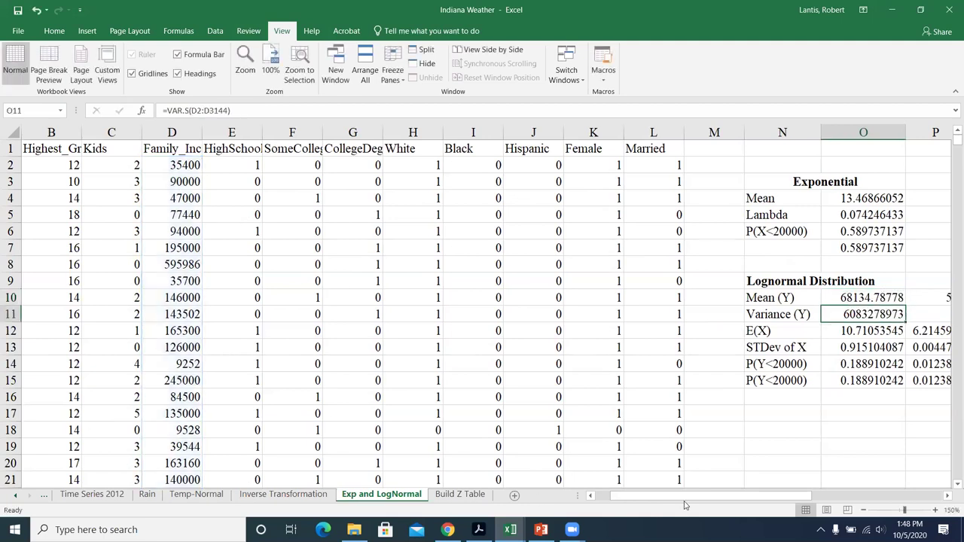
pyautogui.hscroll(2, 714, 477)
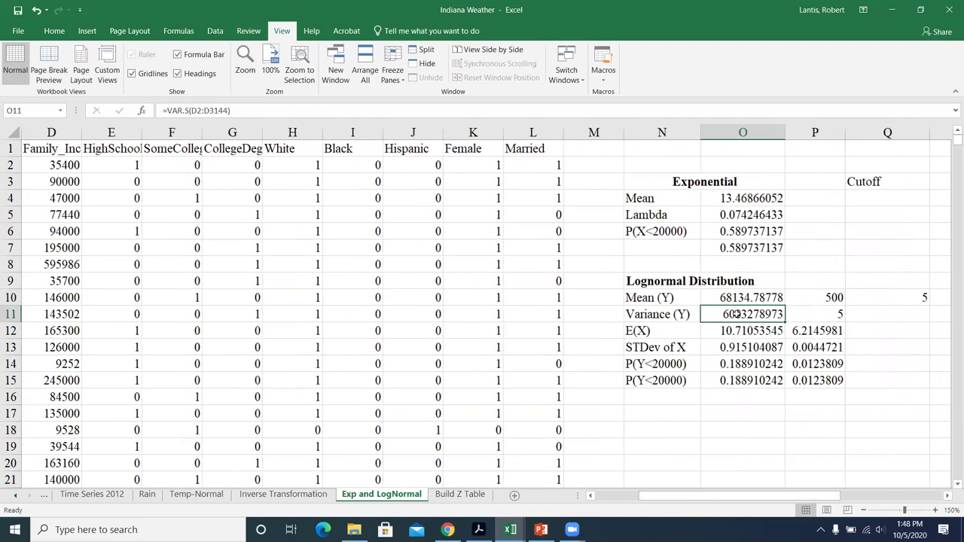
pyautogui.doubleClick(736, 314)
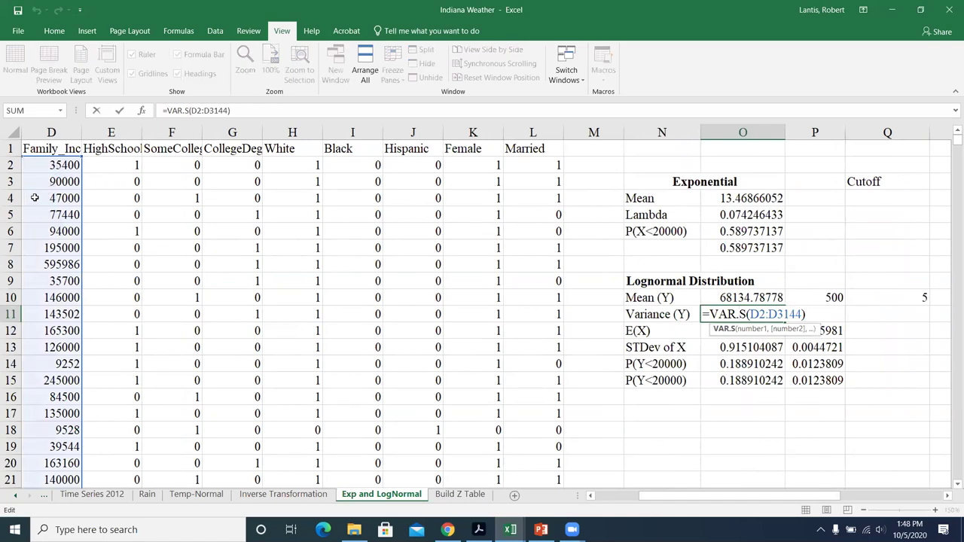
pyautogui.press('Return')
pyautogui.click(755, 313)
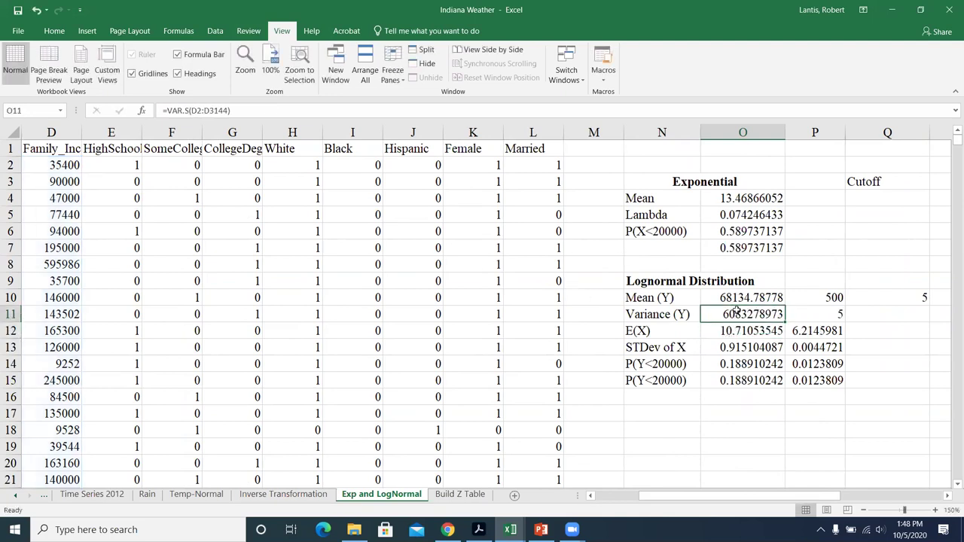
# Highlight the E(X) and standard deviation rows, and inspect the P(Y<20000) formulas in O14 and O15.
pyautogui.moveTo(648, 328); pyautogui.dragTo(718, 344)
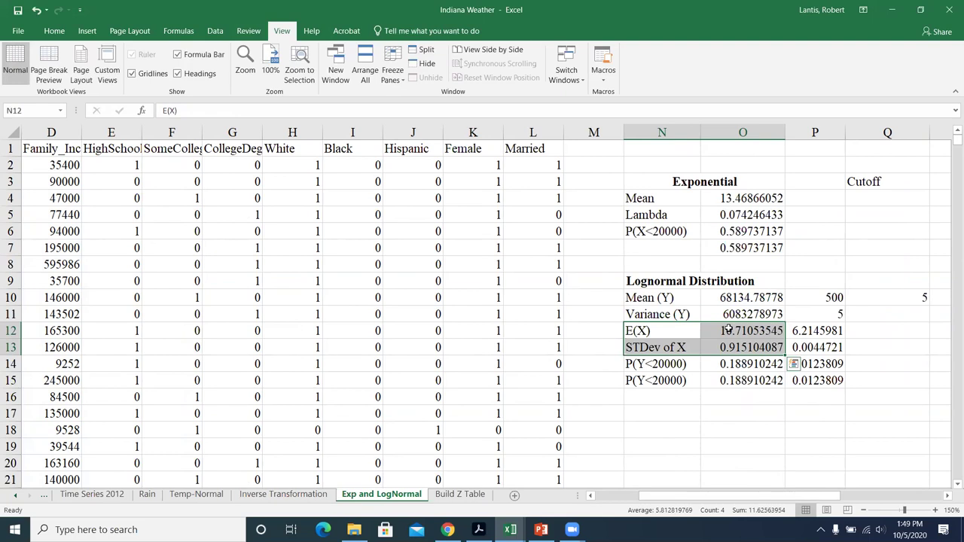
pyautogui.click(689, 380)
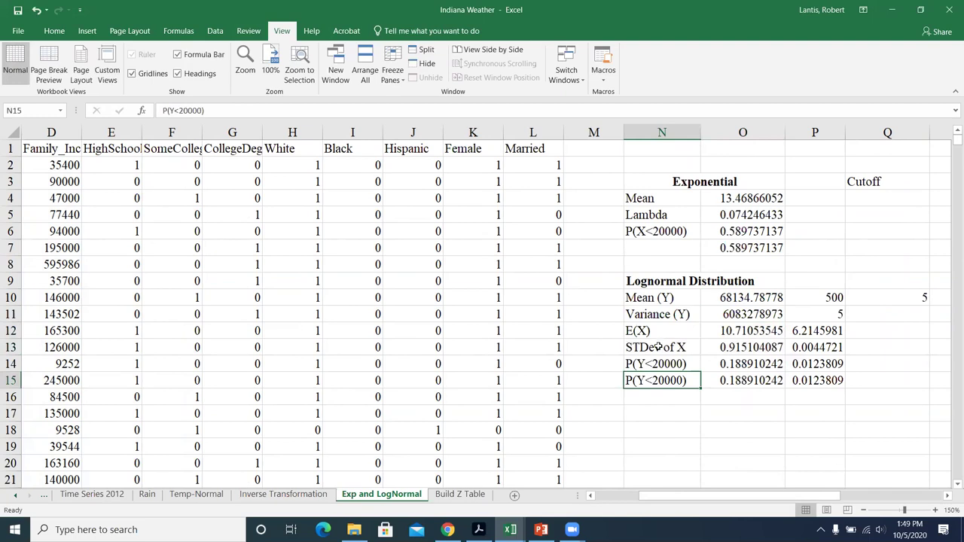
pyautogui.doubleClick(752, 364)
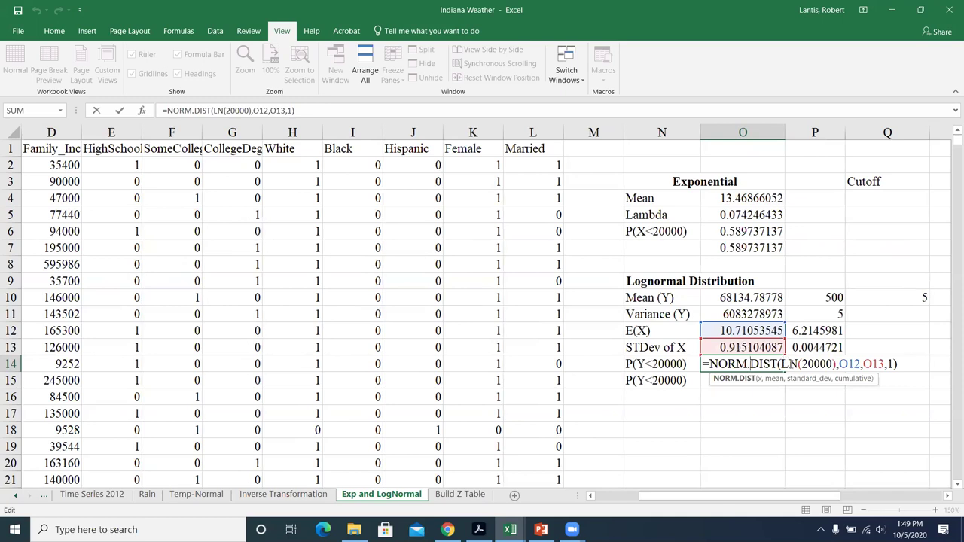
pyautogui.press('Return')
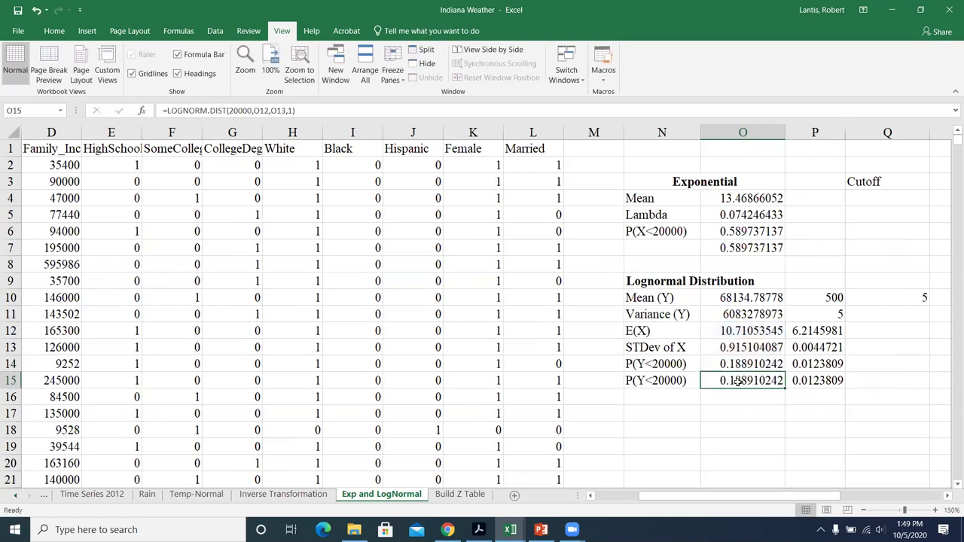
pyautogui.press('F2')
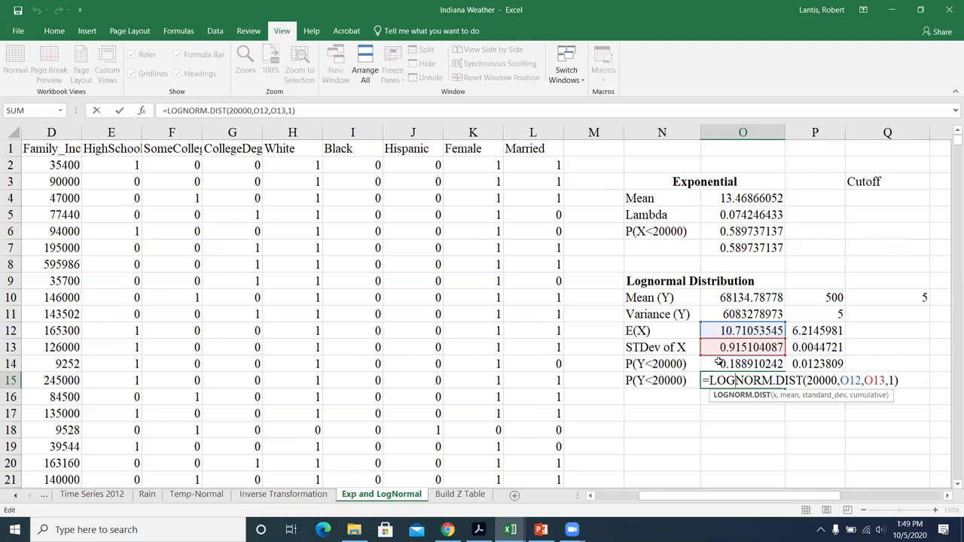
pyautogui.press('Return')
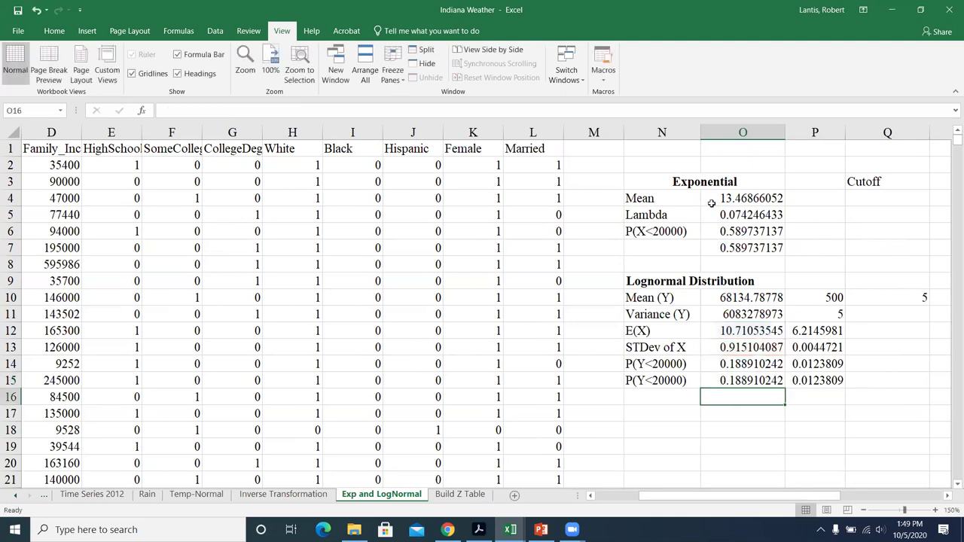